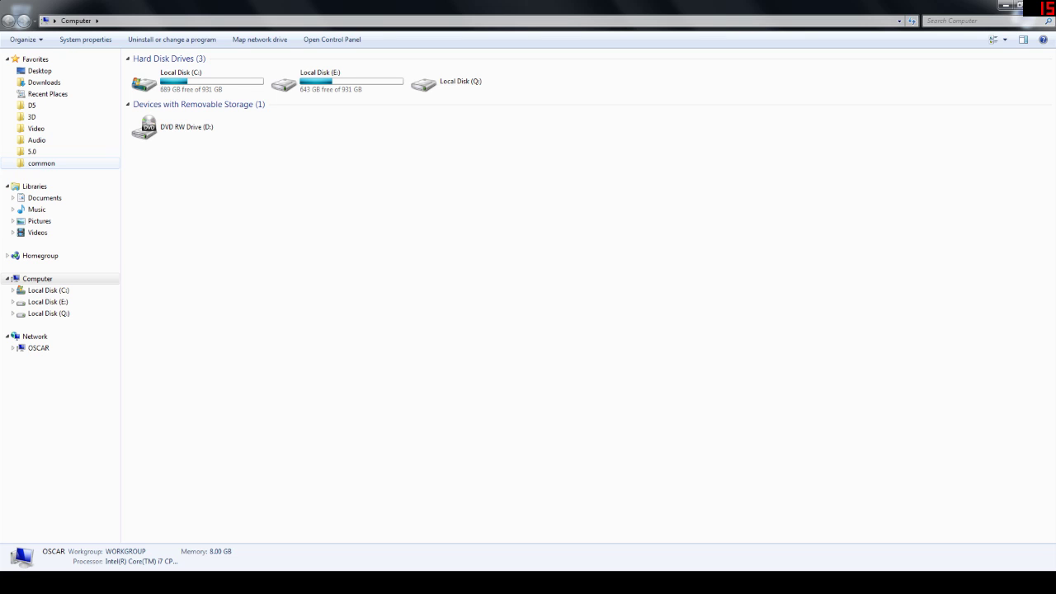
- Open the Mods folder inside the Data folder of fallout new vegas, starting from the common folder of steamapps
{"action": "left_click", "coordinate": [41, 162]}
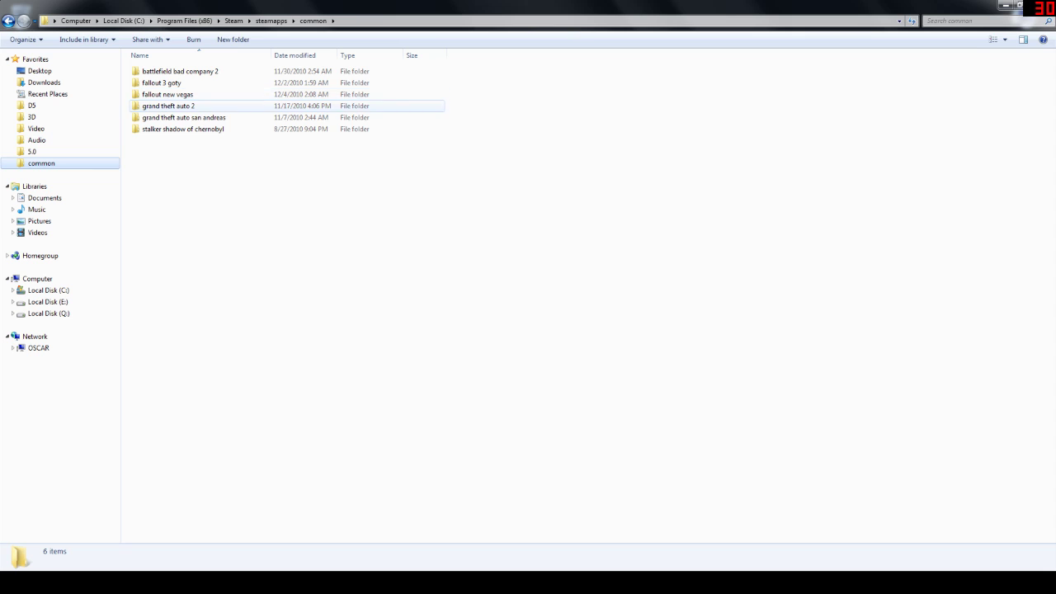
{"action": "mouse_move", "coordinate": [185, 94]}
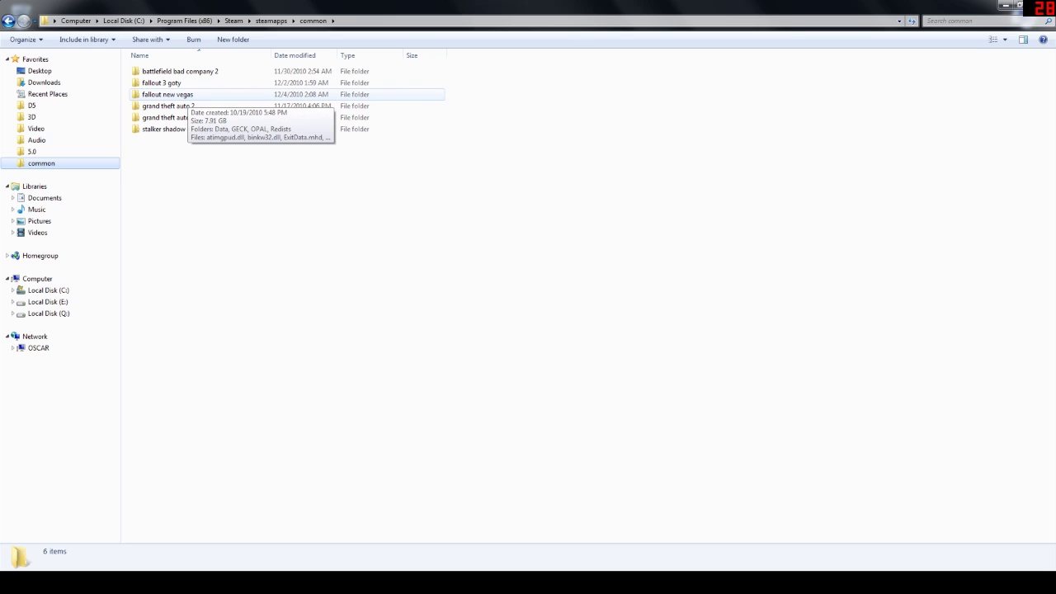
{"action": "left_click", "coordinate": [185, 94]}
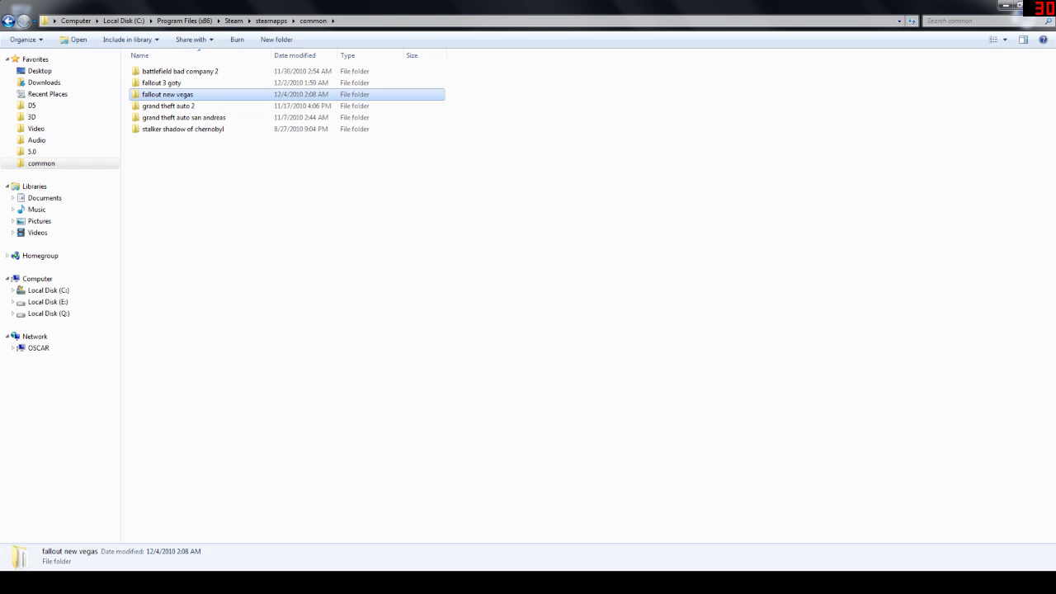
{"action": "key", "text": "Return"}
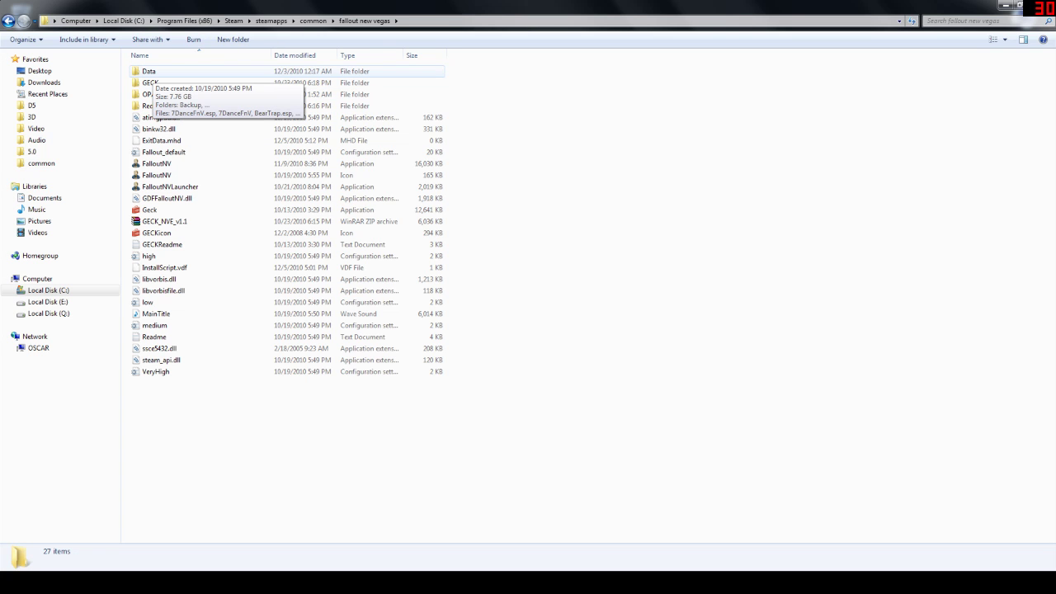
{"action": "double_click", "coordinate": [148, 70]}
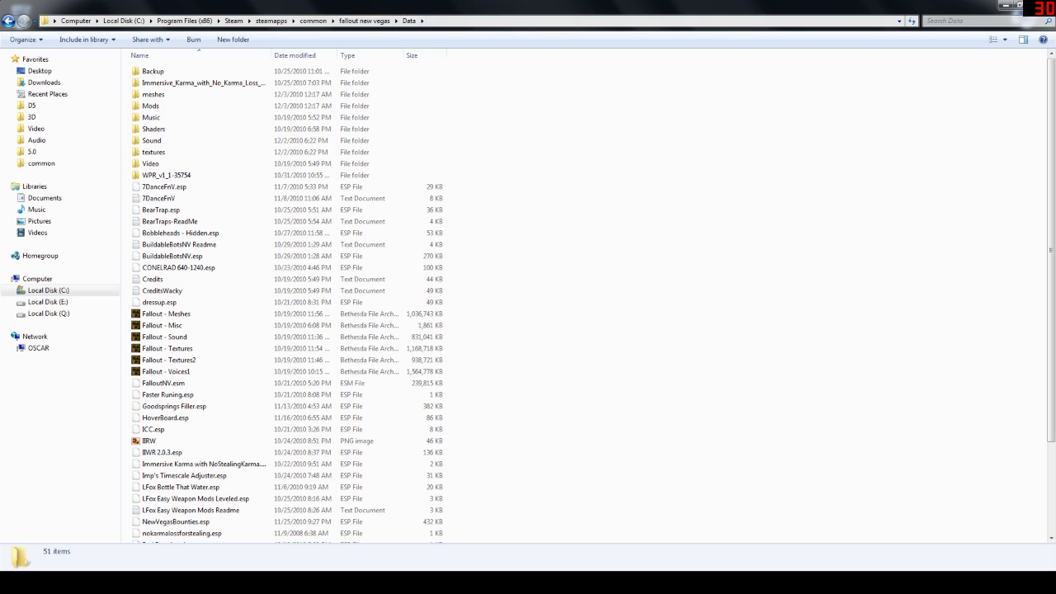
{"action": "double_click", "coordinate": [169, 105]}
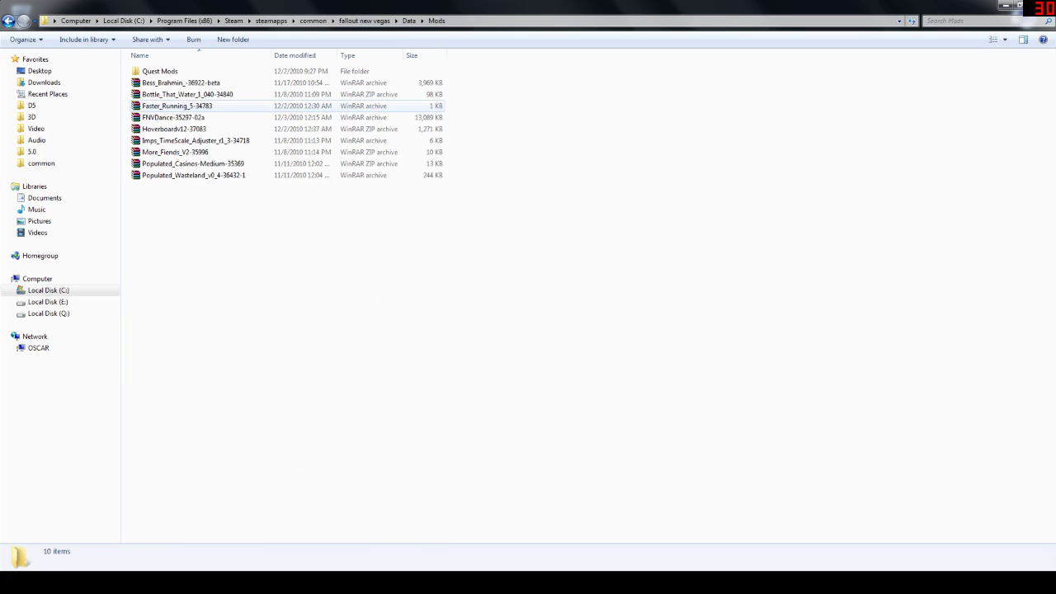
{"action": "key", "text": "ctrl+a"}
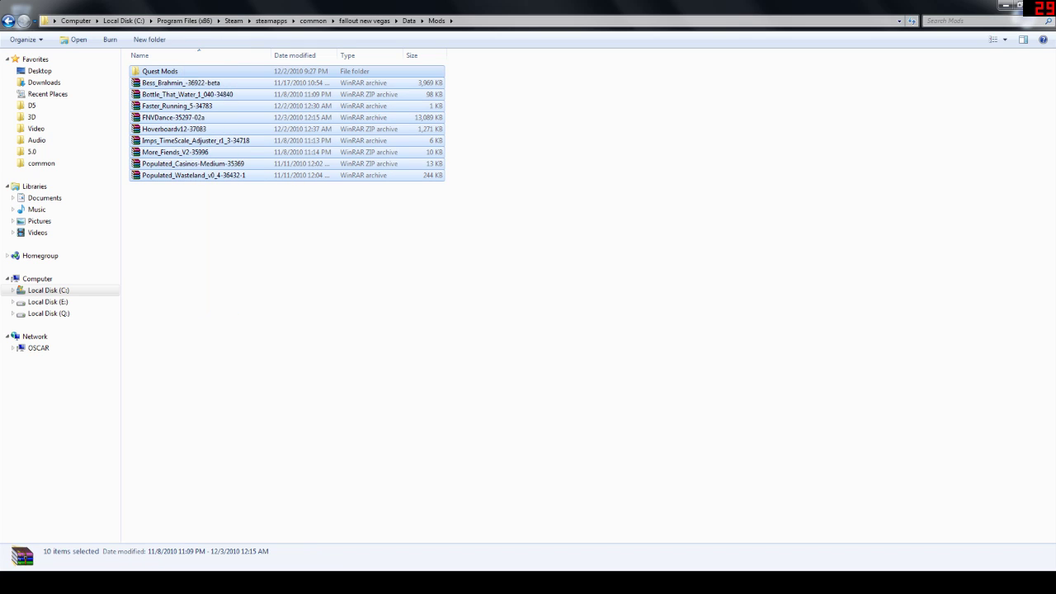
{"action": "left_click", "coordinate": [288, 215]}
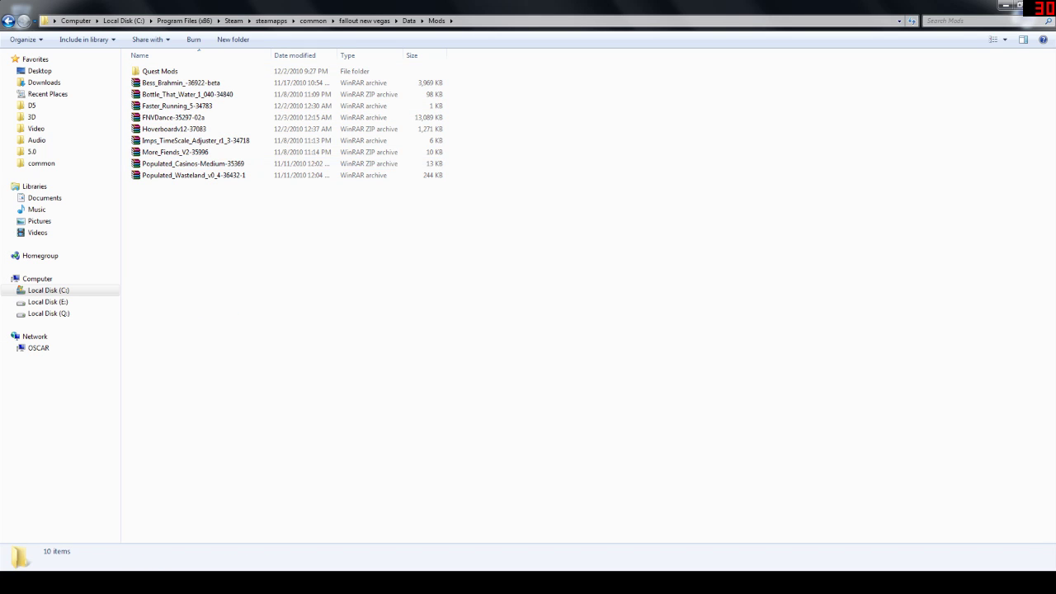
{"action": "left_click_drag", "start_coordinate": [261, 236], "coordinate": [185, 62]}
{"action": "left_click", "coordinate": [261, 231]}
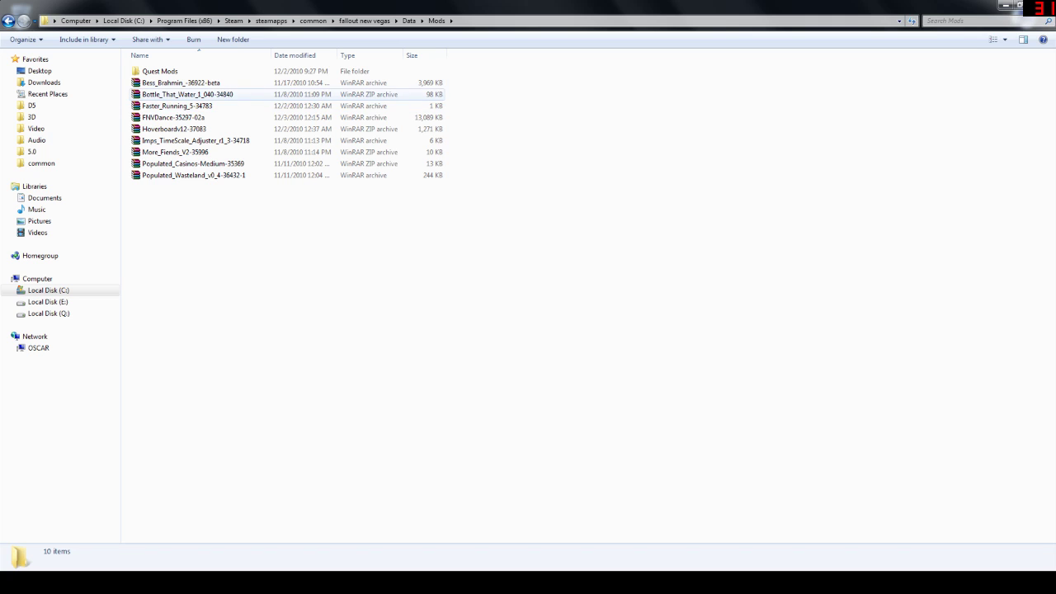
- In the Quest Mods folder, extract the New_Vegas_Bounties_v12-37310-1 and Version_12_Update-37310 archives each to a separate folder
{"action": "left_click", "coordinate": [160, 71]}
{"action": "double_click", "coordinate": [160, 71]}
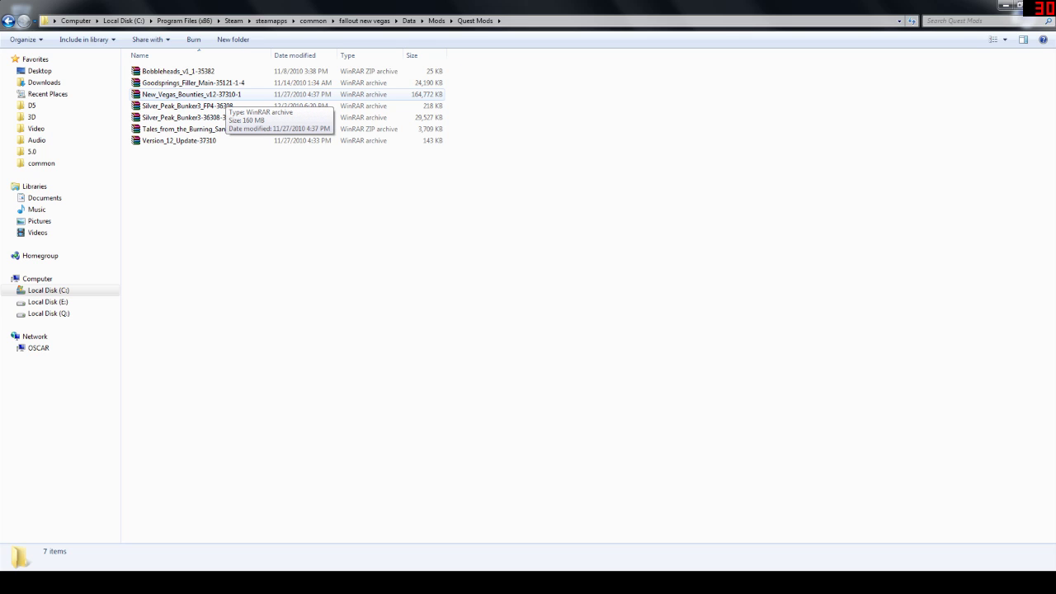
{"action": "left_click", "coordinate": [234, 94]}
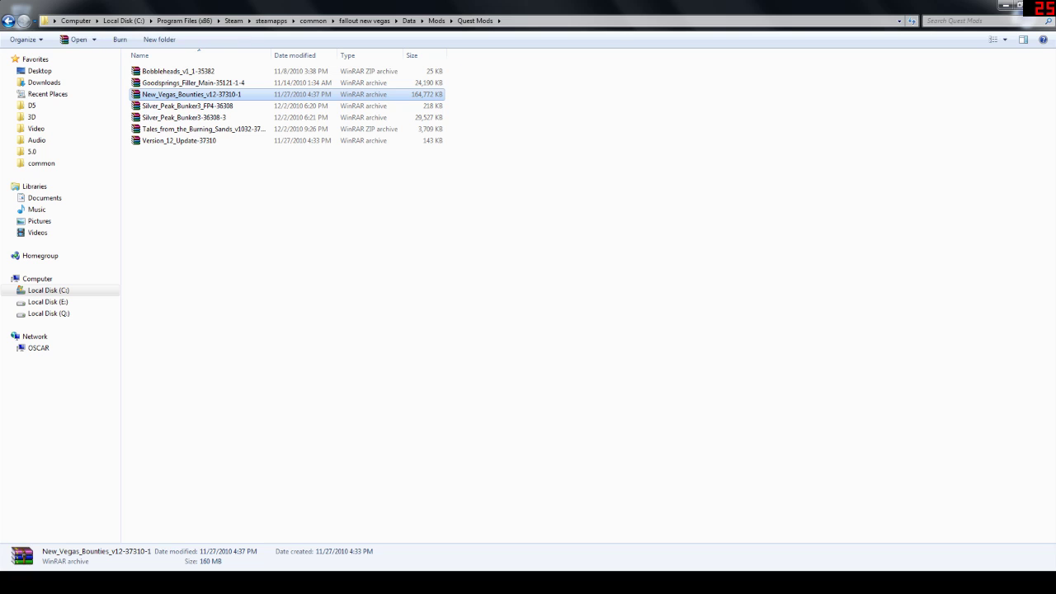
{"action": "left_click", "coordinate": [241, 141], "text": "ctrl"}
{"action": "right_click", "coordinate": [240, 141]}
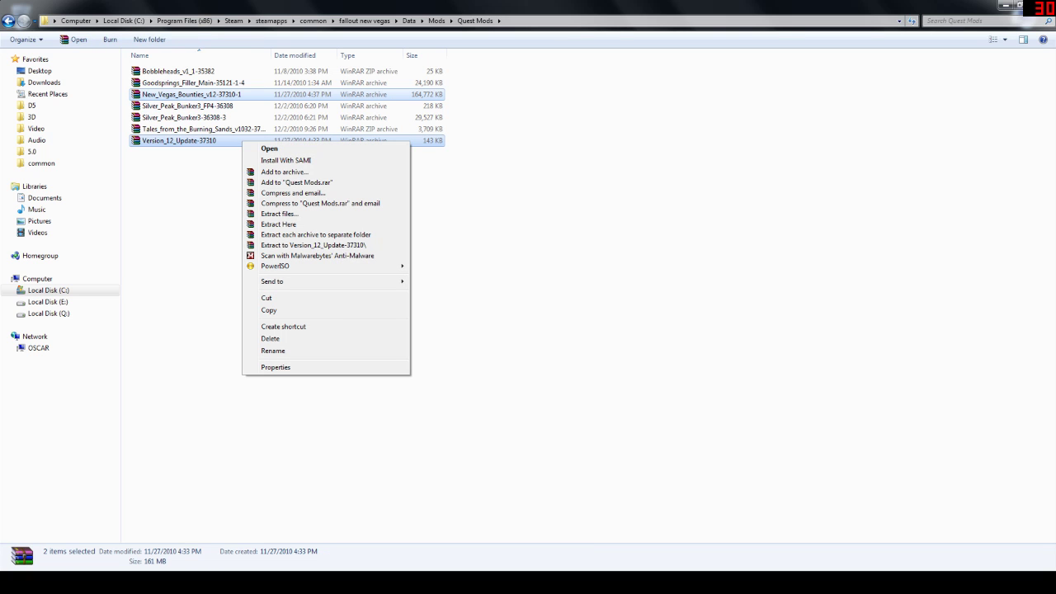
{"action": "left_click", "coordinate": [469, 133]}
{"action": "left_click", "coordinate": [241, 140]}
{"action": "left_click", "coordinate": [241, 94], "text": "ctrl"}
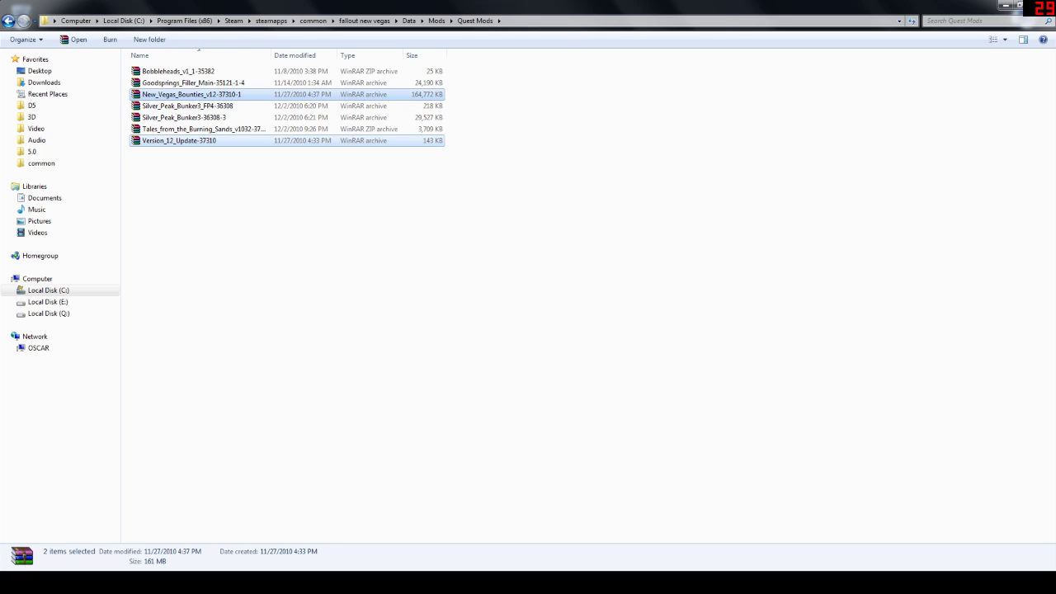
{"action": "right_click", "coordinate": [209, 96]}
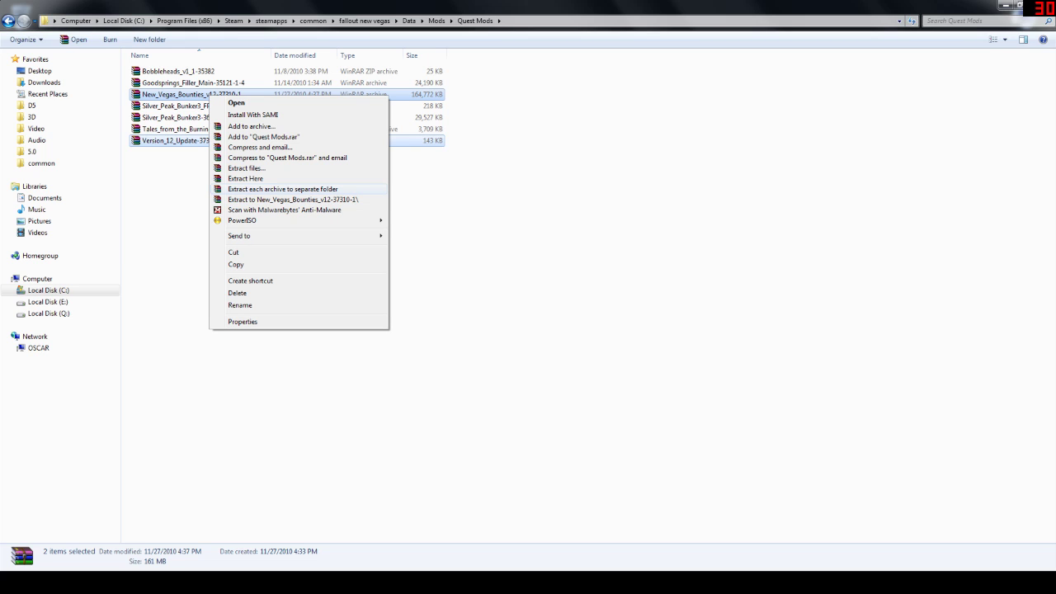
{"action": "left_click", "coordinate": [283, 189]}
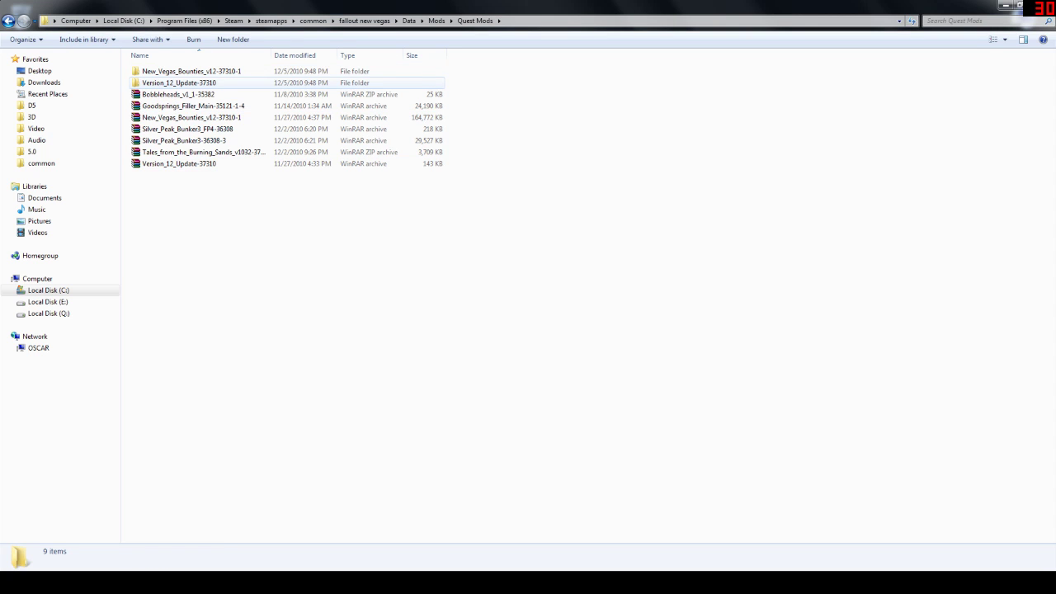
- Inspect the contents of the V1.2 Update folder inside the extracted Version_12_Update-37310 folder, and return to Quest Mods
{"action": "double_click", "coordinate": [178, 83]}
{"action": "double_click", "coordinate": [157, 70]}
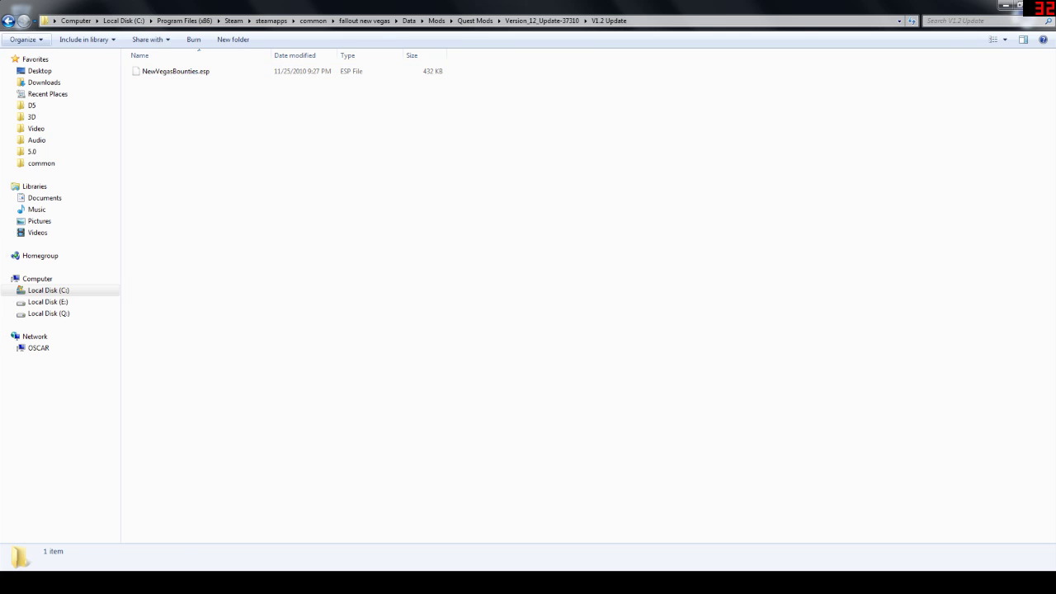
{"action": "left_click", "coordinate": [9, 21]}
{"action": "left_click", "coordinate": [8, 21]}
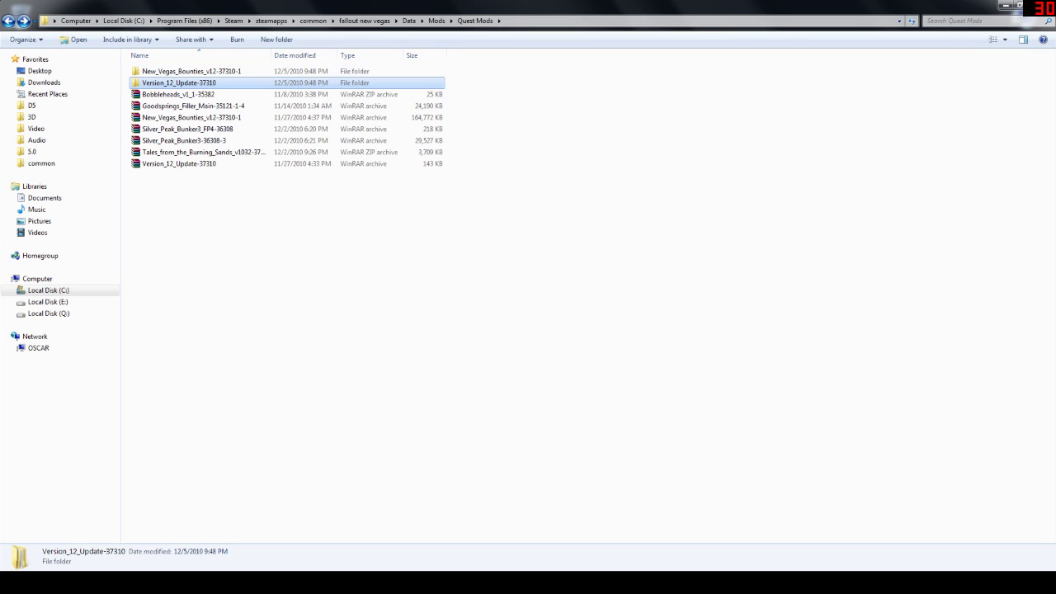
{"action": "left_click", "coordinate": [23, 21]}
{"action": "left_click", "coordinate": [23, 21]}
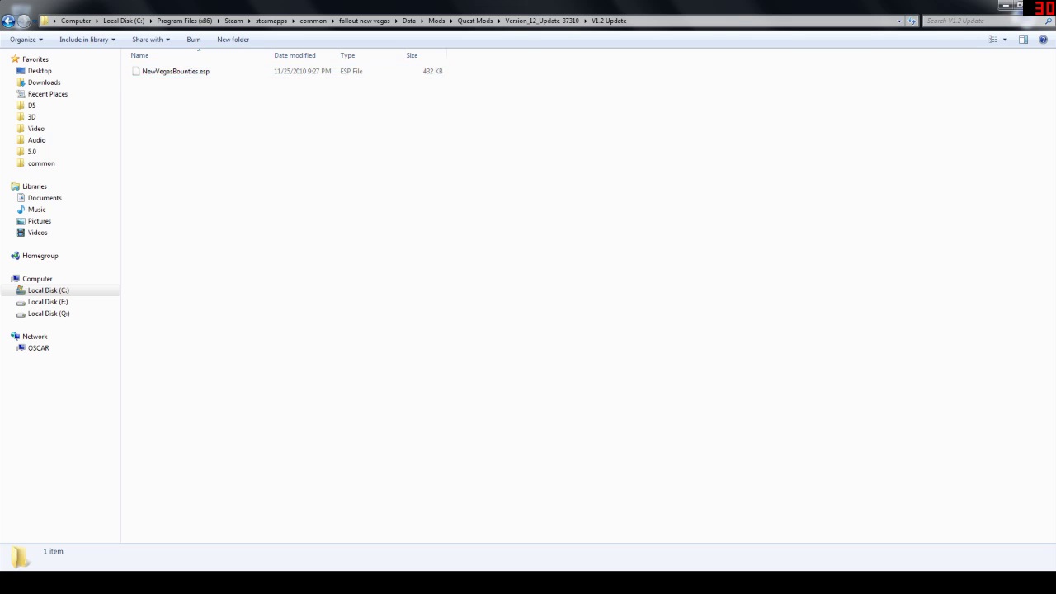
{"action": "left_click", "coordinate": [8, 21]}
{"action": "left_click", "coordinate": [8, 20]}
- Cut the Meshes, Sound and Textures folders and NewVegasBounties.esp from New Vegas Bounties I inside the extracted New_Vegas_Bounties_v12-37310-1 folder
{"action": "double_click", "coordinate": [173, 71]}
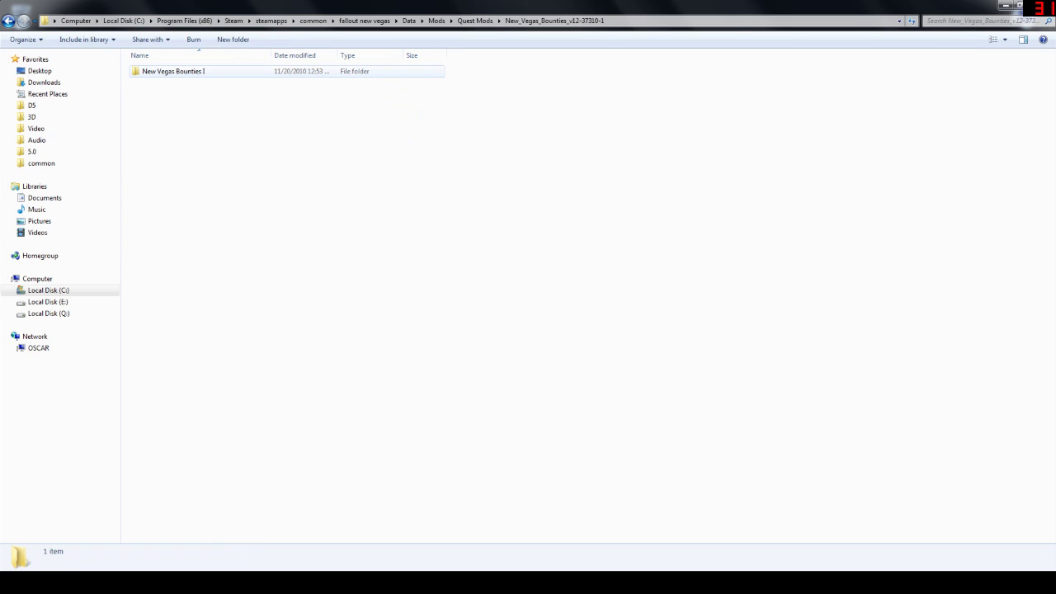
{"action": "key", "text": "Return"}
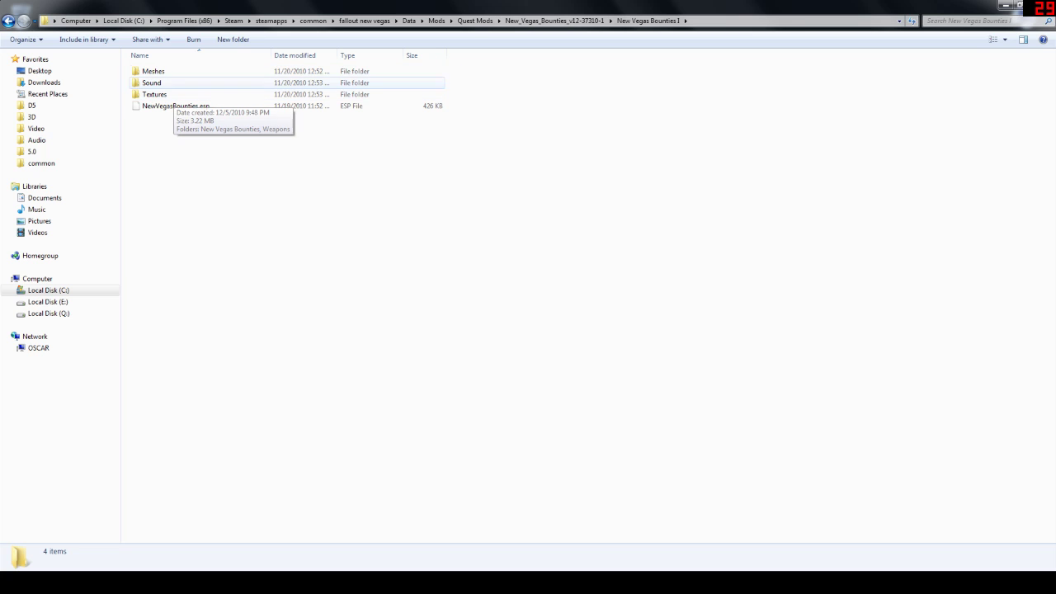
{"action": "left_click", "coordinate": [174, 71]}
{"action": "key", "text": "Down"}
{"action": "key", "text": "Down"}
{"action": "key", "text": "Down"}
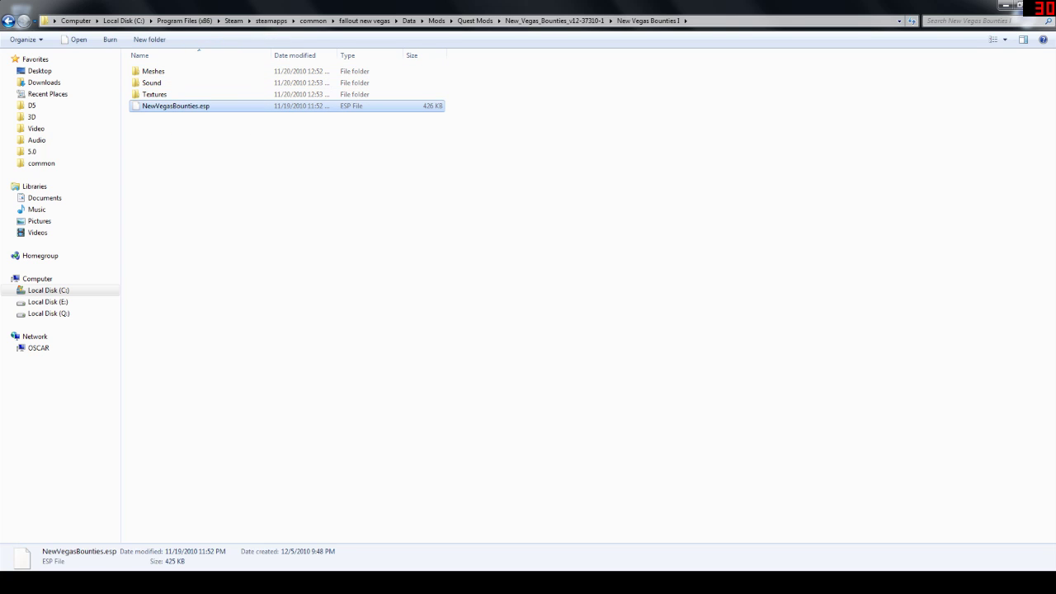
{"action": "key", "text": "ctrl+space"}
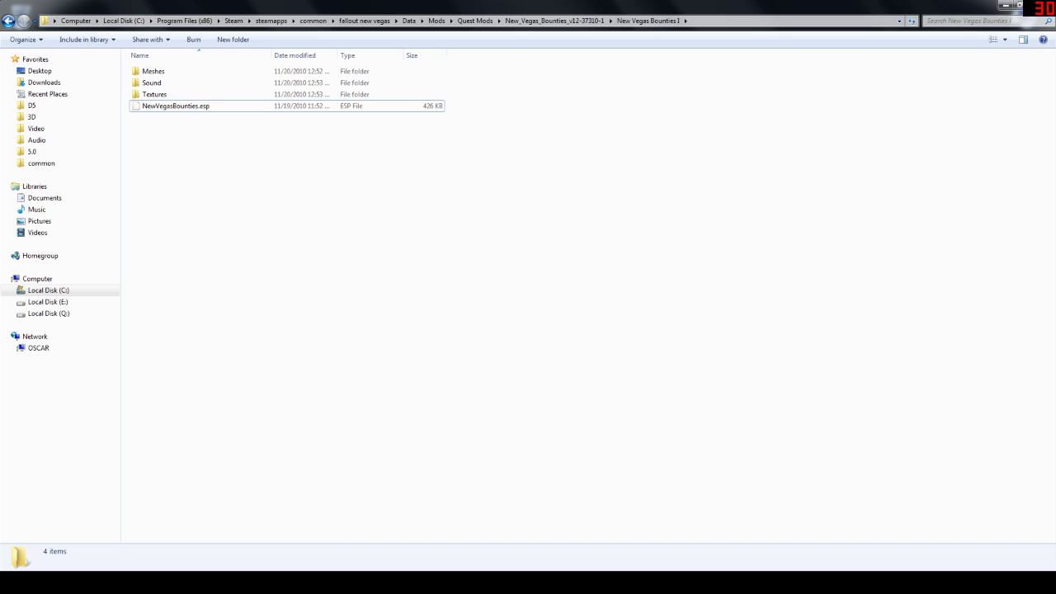
{"action": "left_click_drag", "start_coordinate": [209, 172], "coordinate": [231, 61]}
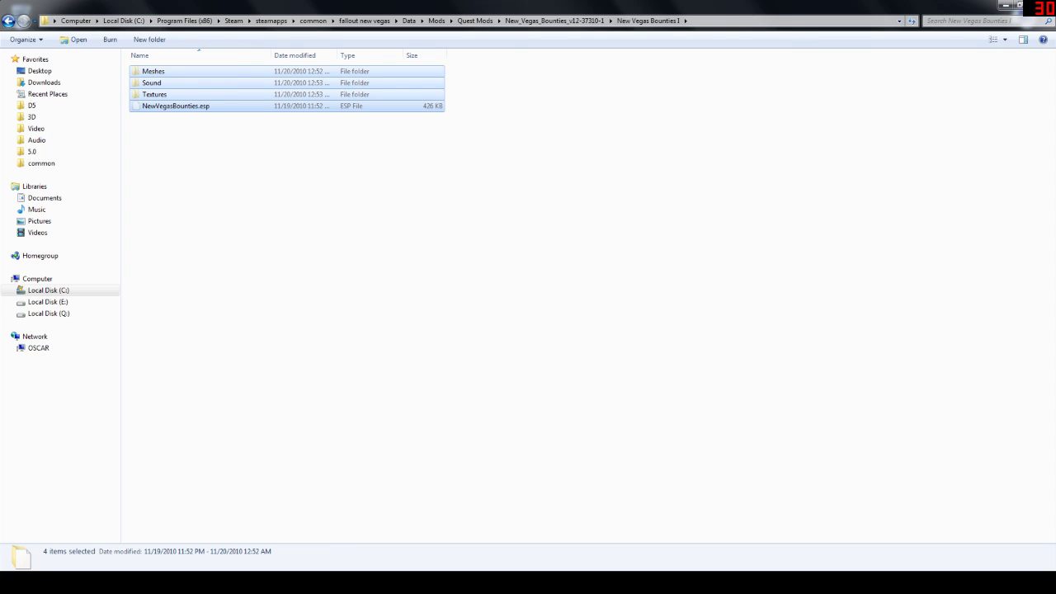
- Go back to the game's Data folder and paste the cut mod folders and ESP file there
{"action": "left_click", "coordinate": [8, 20]}
{"action": "left_click", "coordinate": [8, 19]}
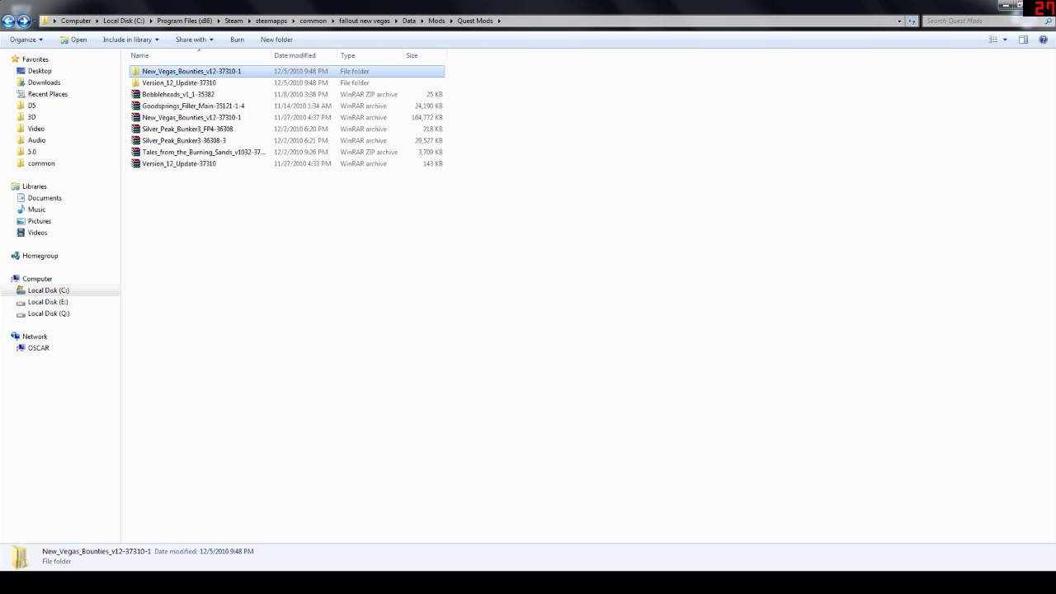
{"action": "left_click", "coordinate": [8, 20]}
{"action": "left_click", "coordinate": [8, 20]}
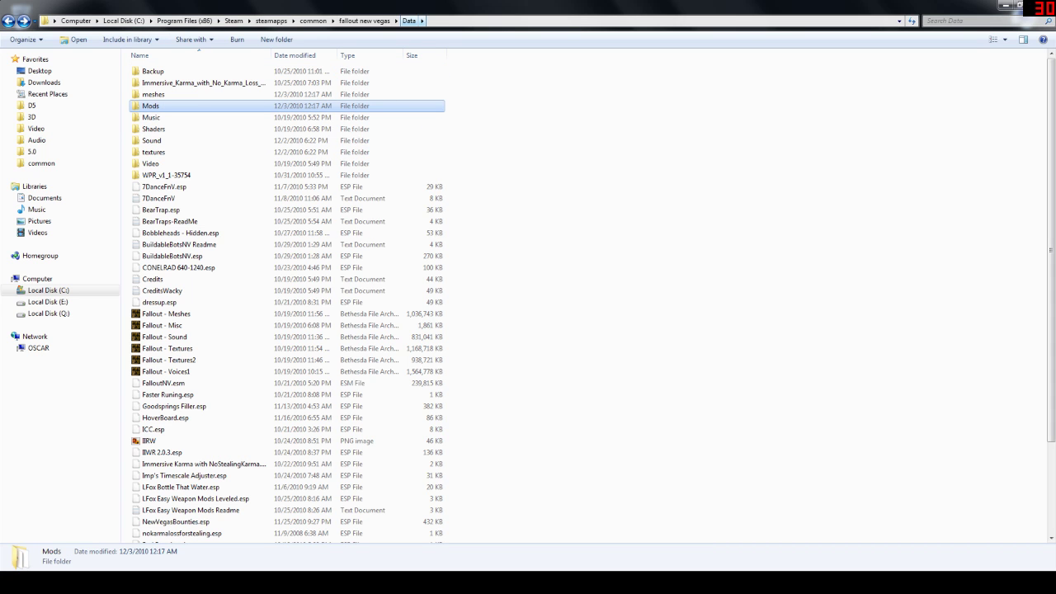
{"action": "right_click", "coordinate": [527, 204]}
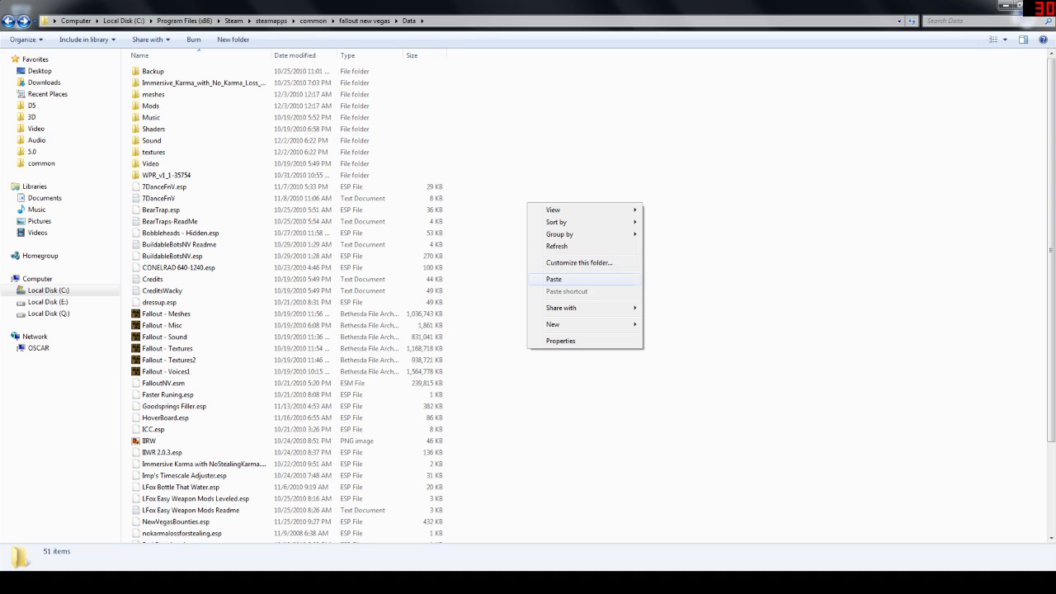
{"action": "left_click", "coordinate": [553, 278]}
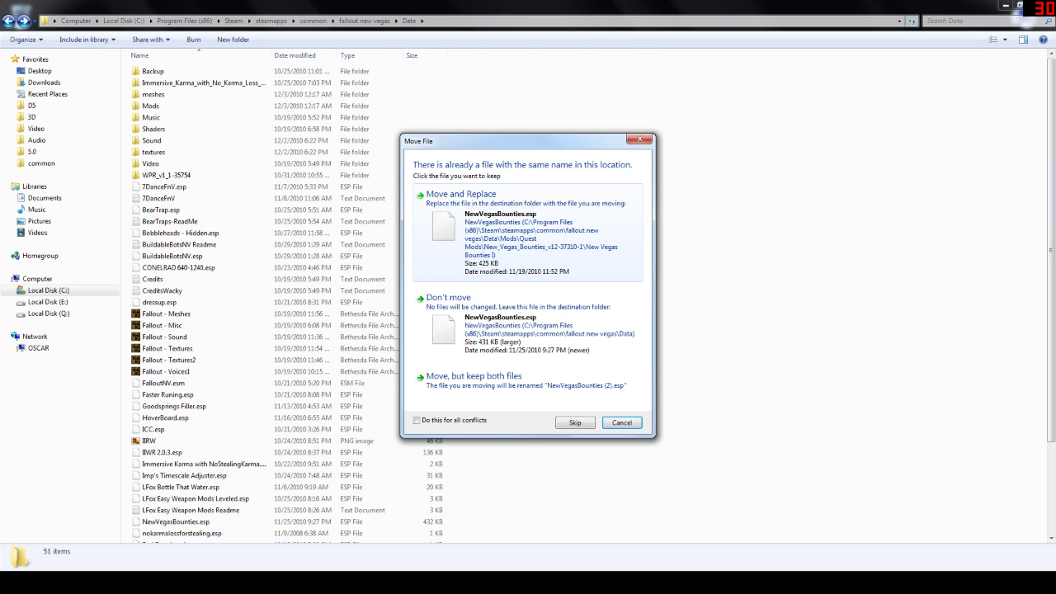
- Replace the existing NewVegasBounties.esp, merge all the matching folders, and move and replace every conflicting file
{"action": "left_click", "coordinate": [464, 257]}
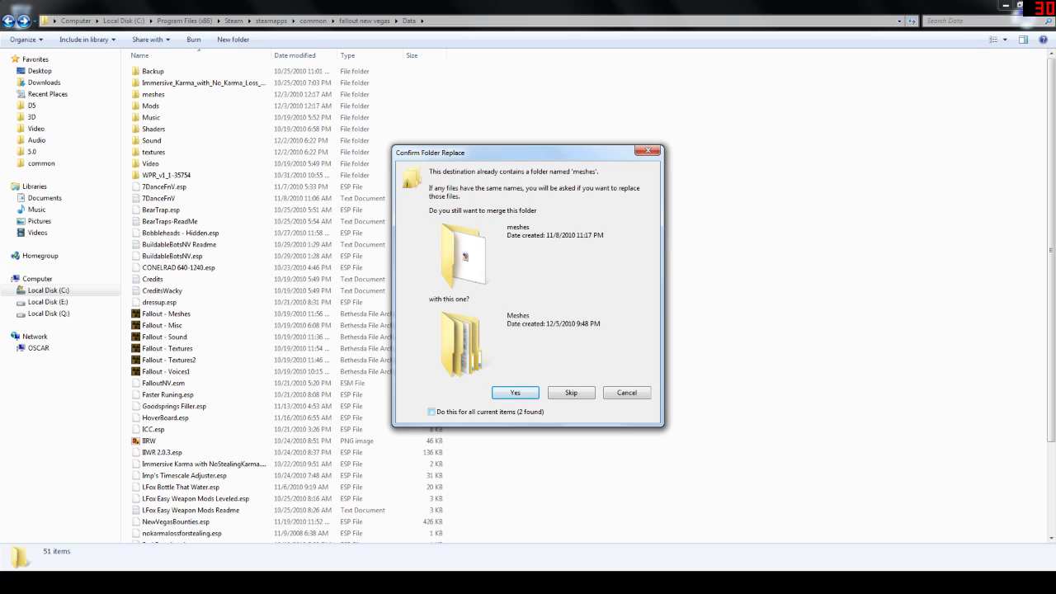
{"action": "left_click", "coordinate": [432, 412]}
{"action": "left_click", "coordinate": [515, 392]}
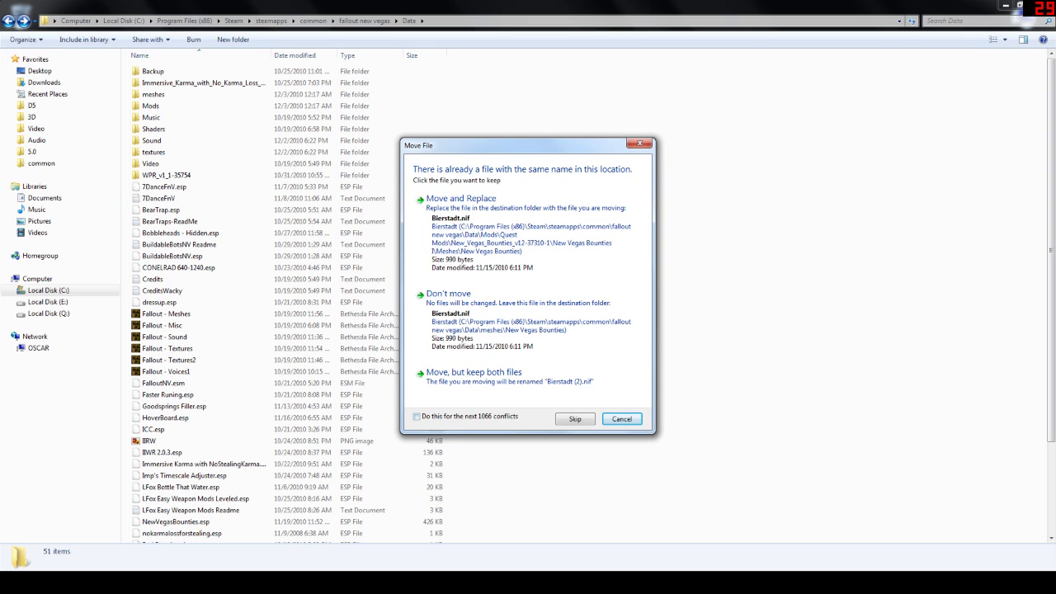
{"action": "left_click", "coordinate": [416, 416]}
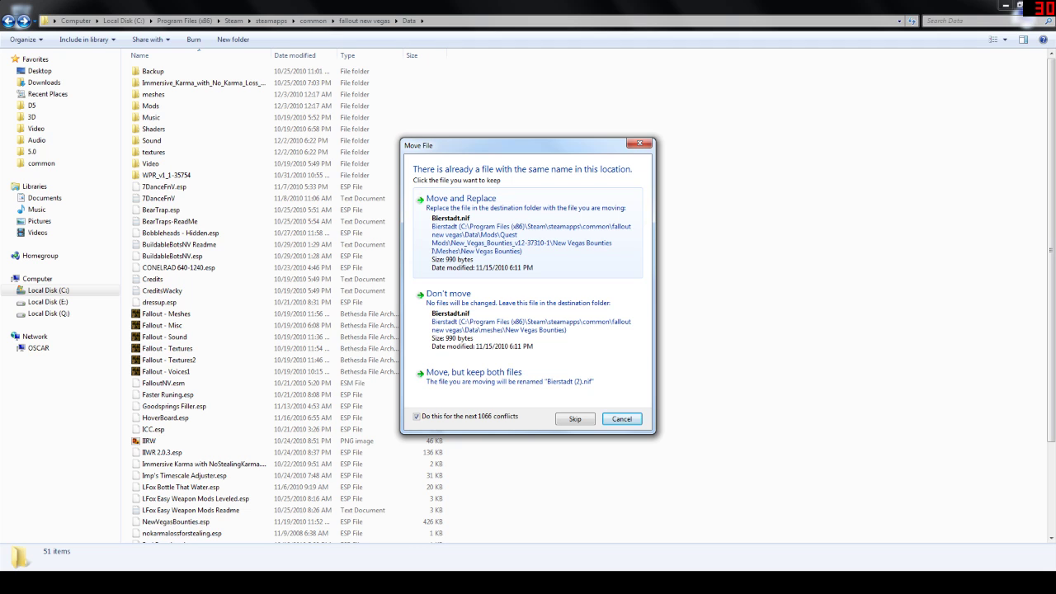
{"action": "left_click", "coordinate": [528, 232]}
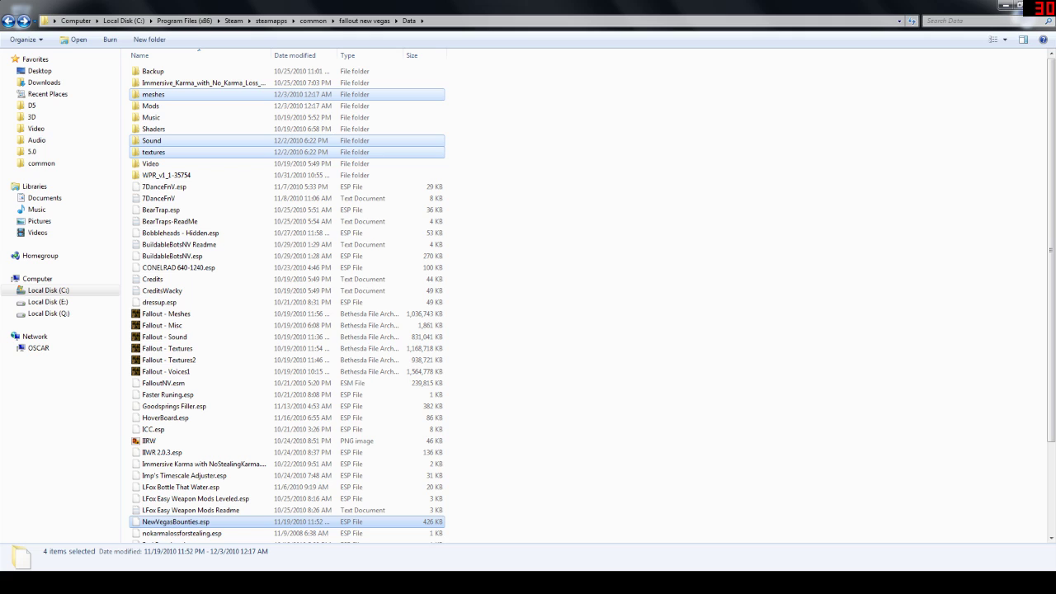
- Check the files in the New Vegas Bounties folder under Data's meshes folder, and go back up to meshes
{"action": "left_click", "coordinate": [470, 151]}
{"action": "double_click", "coordinate": [154, 94]}
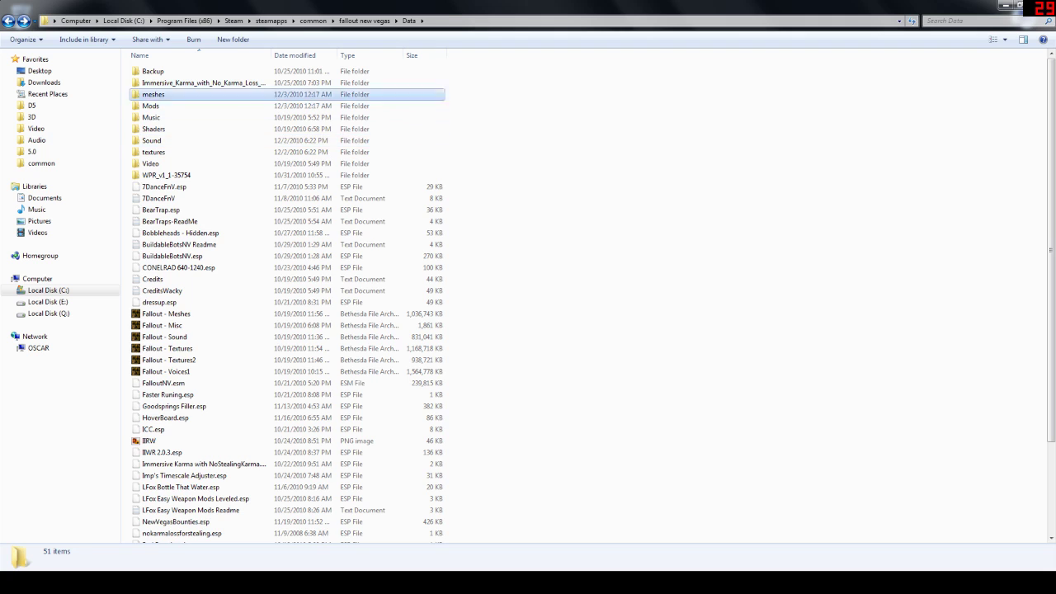
{"action": "key", "text": "Down"}
{"action": "key", "text": "Return"}
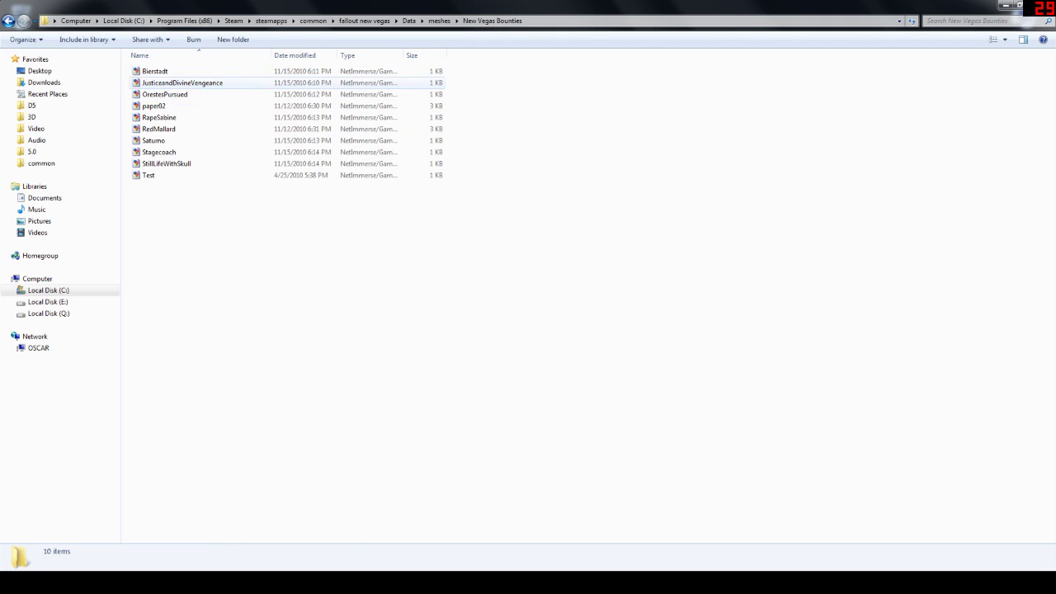
{"action": "mouse_move", "coordinate": [205, 220]}
{"action": "left_mouse_down"}
{"action": "mouse_move", "coordinate": [198, 150]}
{"action": "mouse_move", "coordinate": [198, 209]}
{"action": "left_mouse_up"}
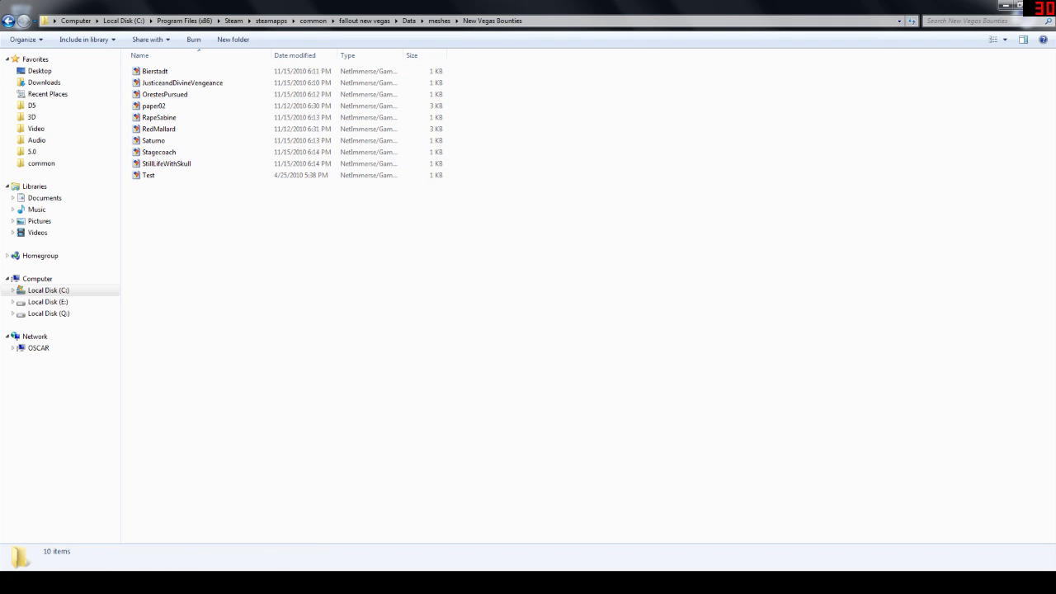
{"action": "key", "text": "BackSpace"}
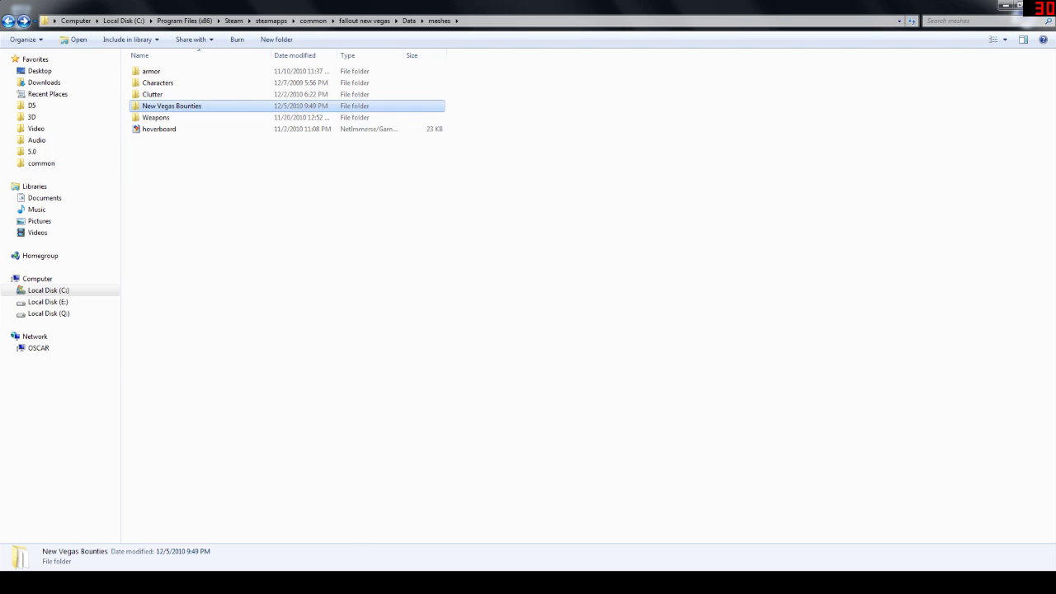
- Cut the updated NewVegasBounties.esp from the V1.2 Update folder inside Version_12_Update-37310, under Mods and Quest Mods in the Data folder
{"action": "key", "text": "BackSpace"}
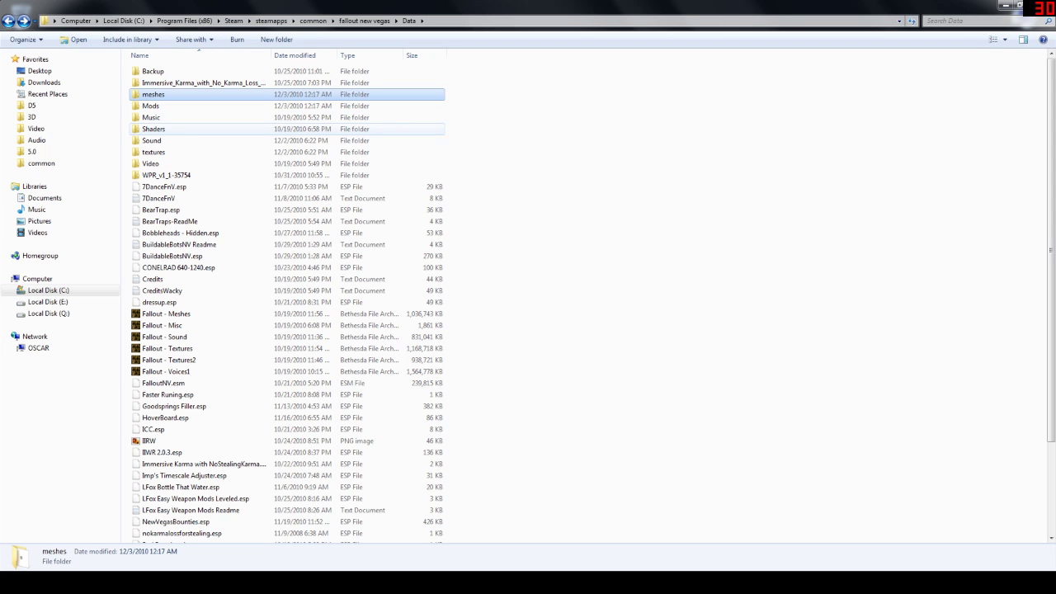
{"action": "double_click", "coordinate": [150, 106]}
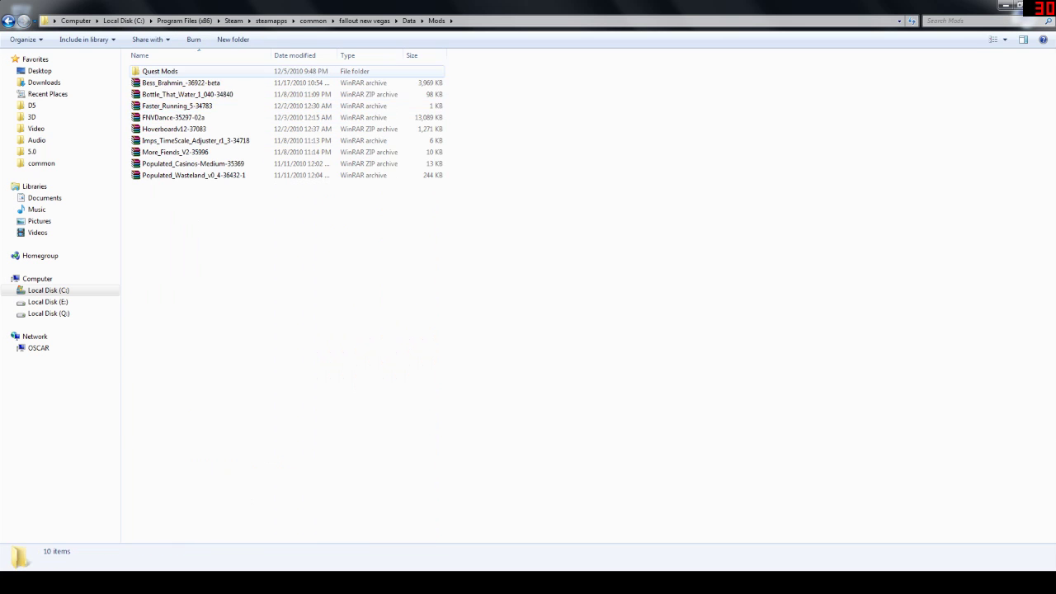
{"action": "double_click", "coordinate": [157, 71]}
{"action": "left_click", "coordinate": [178, 83]}
{"action": "double_click", "coordinate": [178, 83]}
{"action": "double_click", "coordinate": [165, 70]}
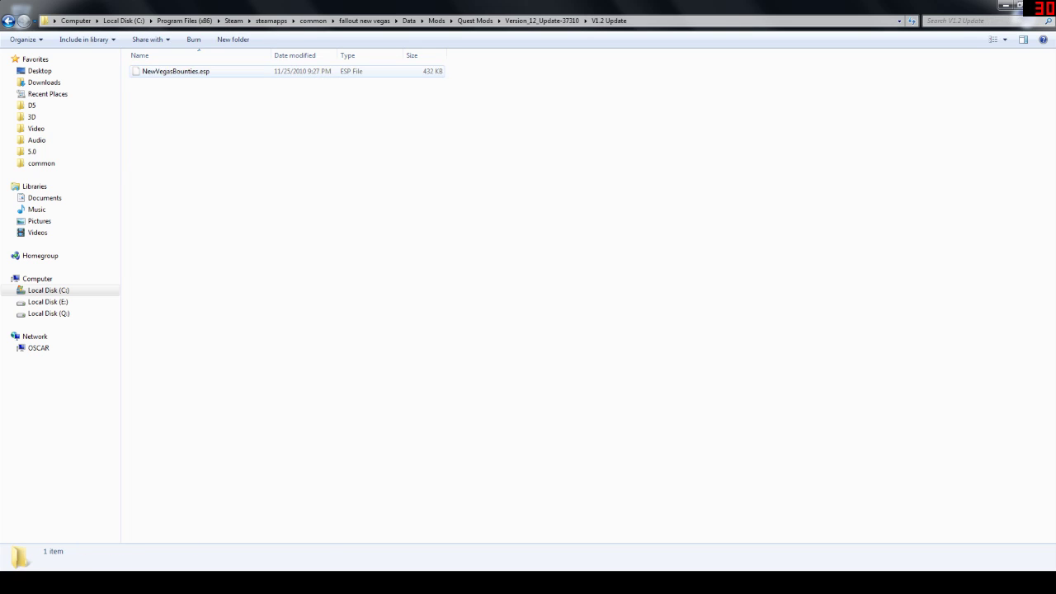
{"action": "left_click", "coordinate": [175, 71]}
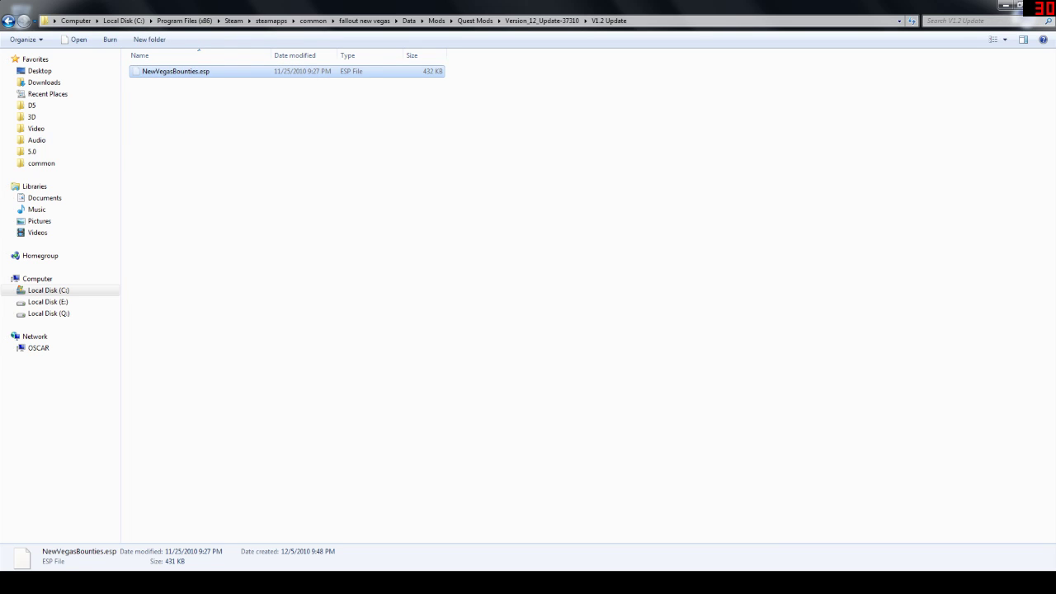
- Go back to the Data folder, paste the update's NewVegasBounties.esp there, and move and replace the existing file
{"action": "key", "text": "BackSpace"}
{"action": "key", "text": "BackSpace"}
{"action": "key", "text": "BackSpace"}
{"action": "key", "text": "BackSpace"}
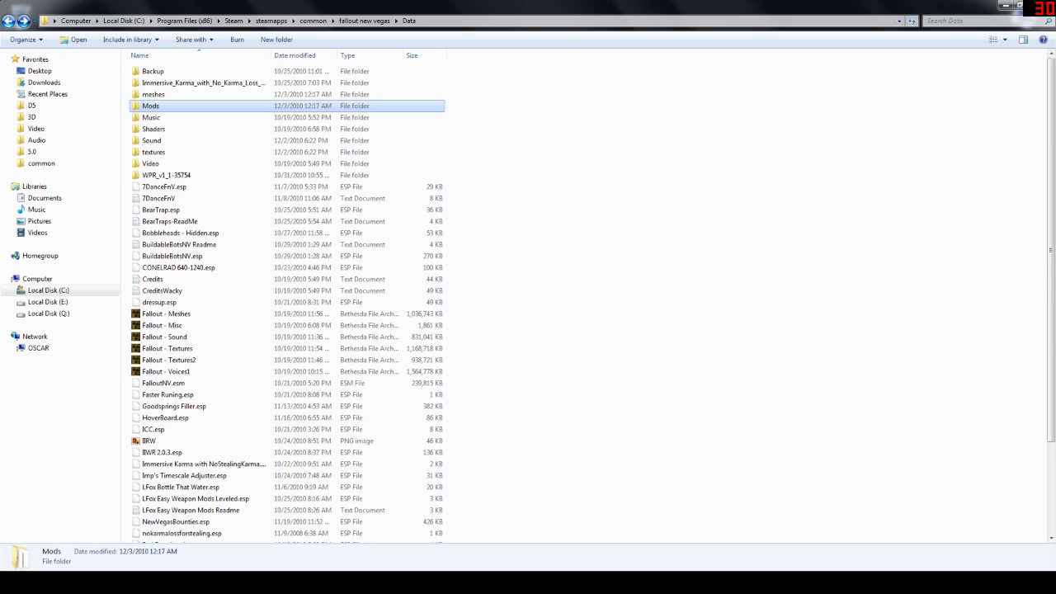
{"action": "scroll", "coordinate": [287, 297], "scroll_direction": "down", "scroll_amount": 4}
{"action": "scroll", "coordinate": [528, 320], "scroll_direction": "up", "scroll_amount": 3}
{"action": "left_click", "coordinate": [528, 320]}
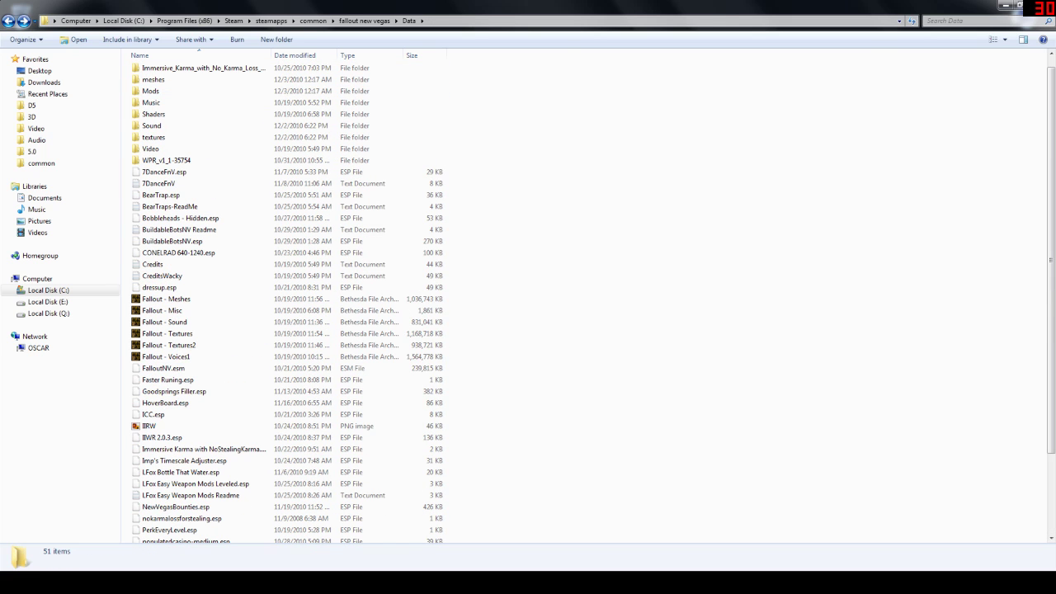
{"action": "key", "text": "ctrl+v"}
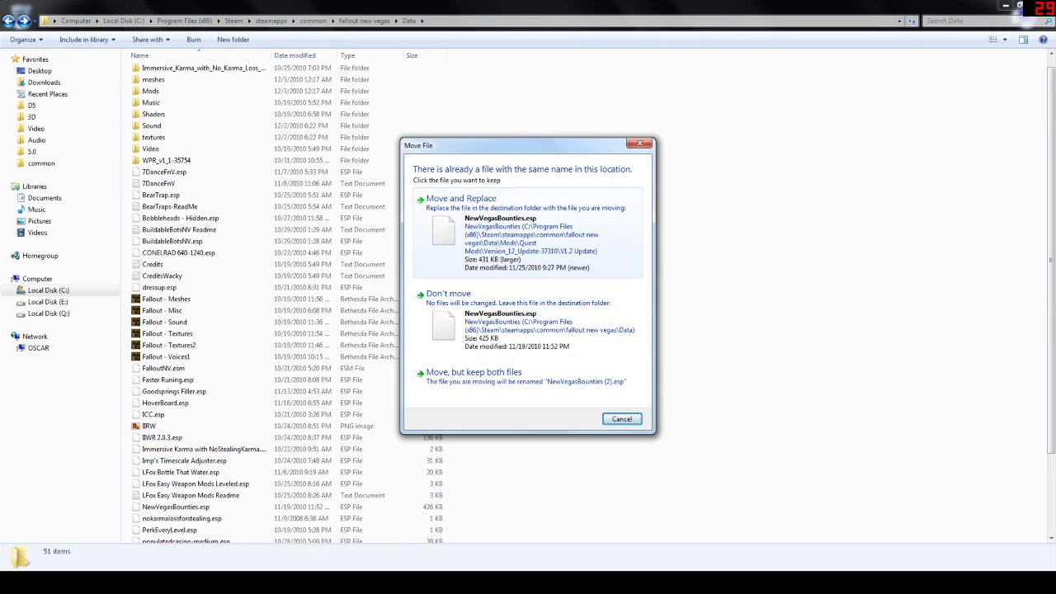
{"action": "left_click", "coordinate": [461, 199]}
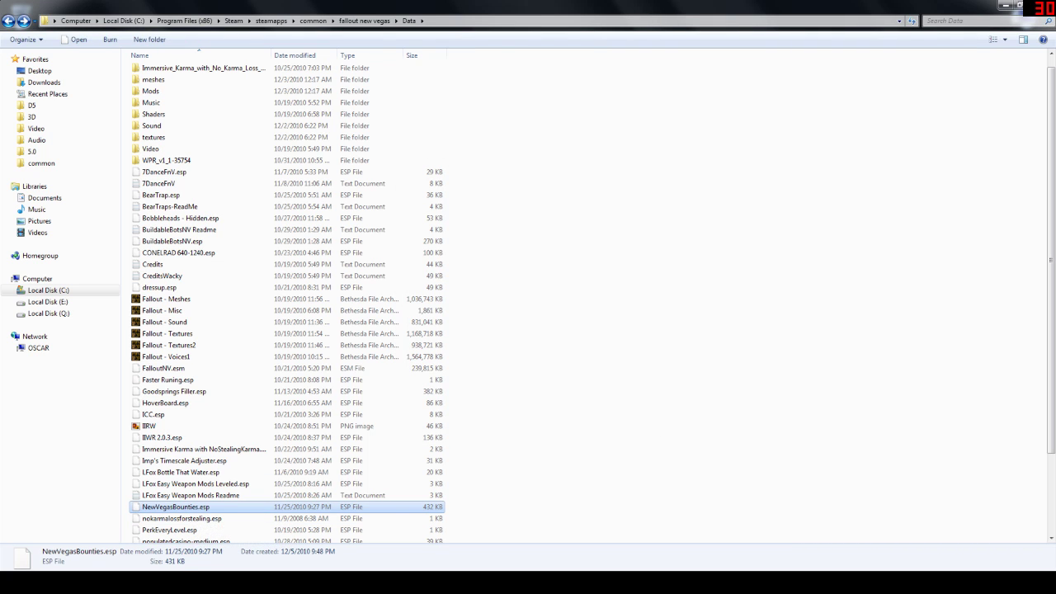
- Delete the extracted New_Vegas_Bounties_v12-37310-1 and Version_12_Update-37310 folders from Quest Mods in the Mods folder, keeping the archives
{"action": "scroll", "coordinate": [248, 297], "scroll_direction": "up", "scroll_amount": 1}
{"action": "double_click", "coordinate": [161, 105]}
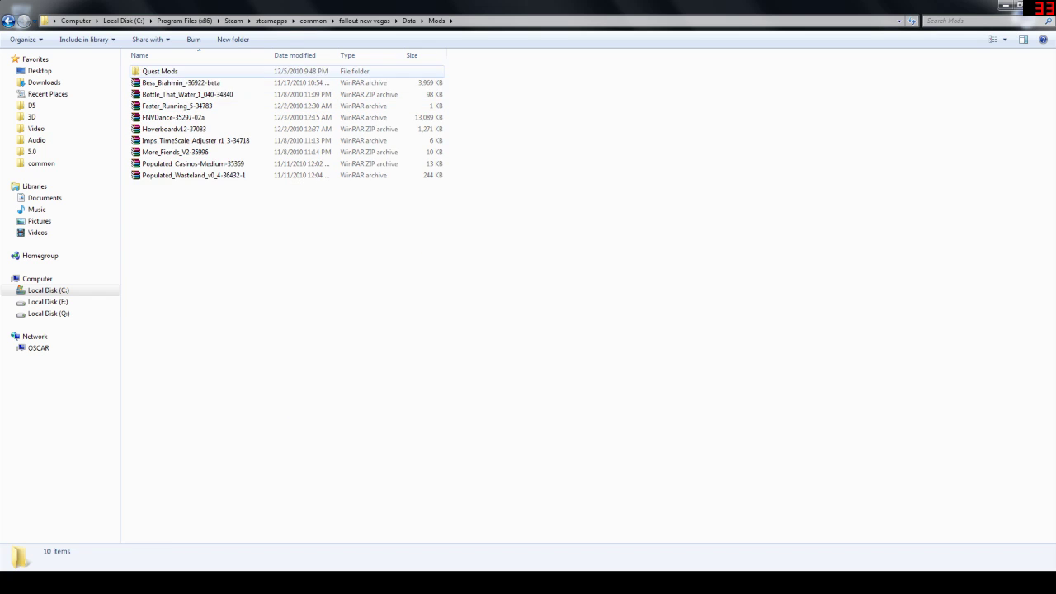
{"action": "double_click", "coordinate": [159, 71]}
{"action": "left_click", "coordinate": [164, 82]}
{"action": "left_click", "coordinate": [165, 71], "text": "shift"}
{"action": "right_click", "coordinate": [193, 71]}
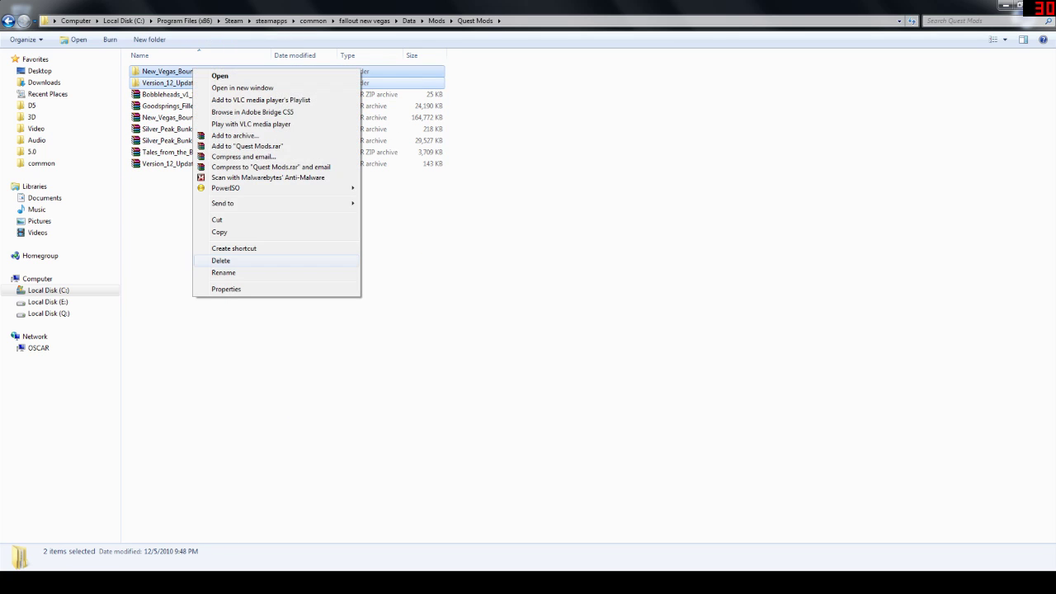
{"action": "left_click", "coordinate": [221, 260]}
{"action": "left_click", "coordinate": [632, 299]}
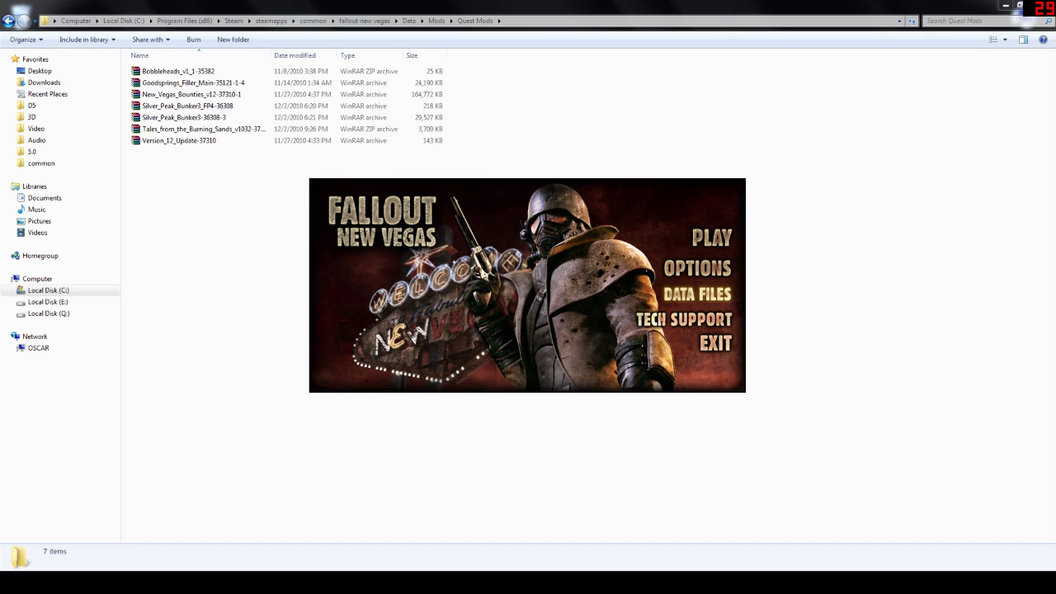
- Make sure NewVegasBounties.esp is enabled in the data files of the Fallout New Vegas launcher, accept the list, and exit the launcher
{"action": "left_click", "coordinate": [697, 293]}
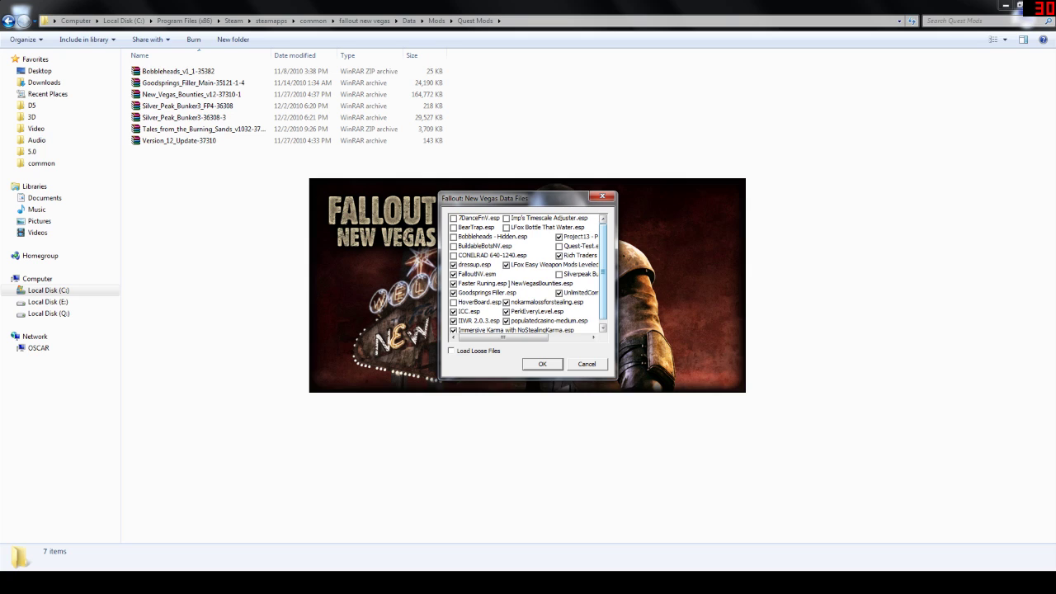
{"action": "scroll", "coordinate": [527, 273], "scroll_direction": "down", "scroll_amount": 1}
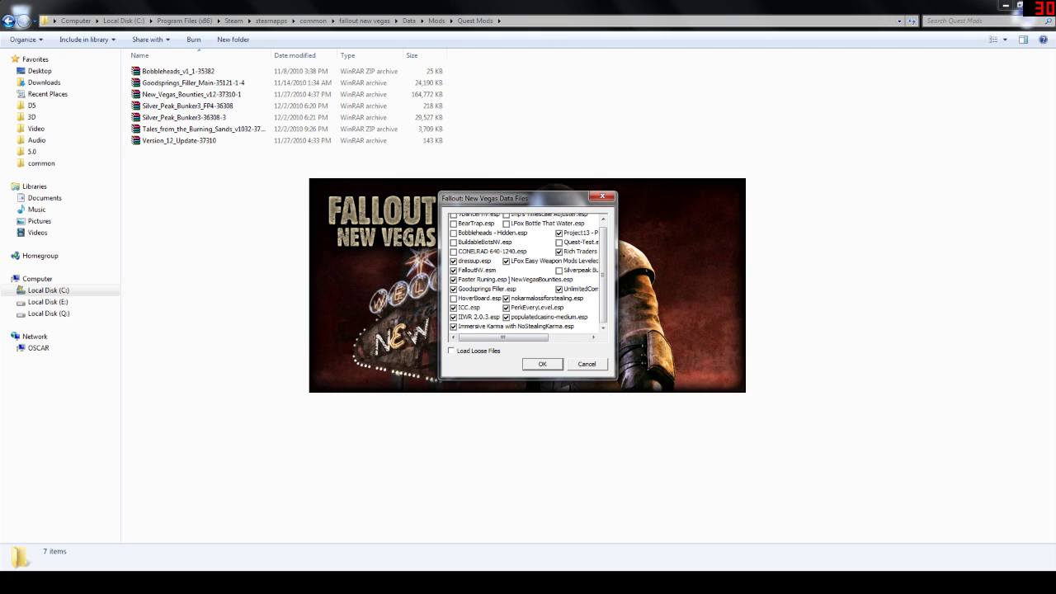
{"action": "left_click", "coordinate": [542, 279]}
{"action": "key", "text": "Return"}
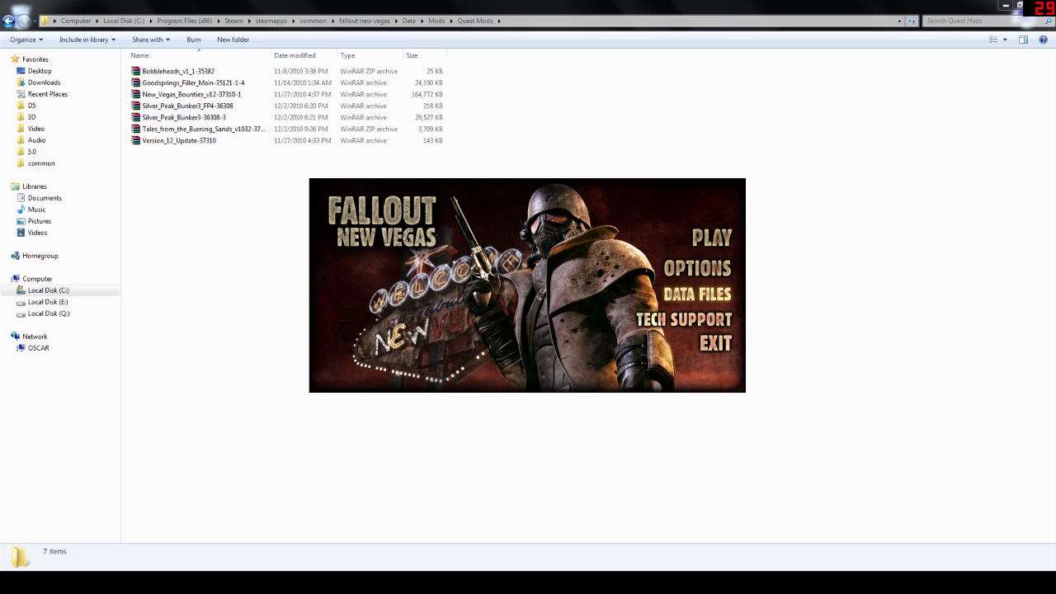
{"action": "key", "text": "Return"}
{"action": "left_click", "coordinate": [541, 283]}
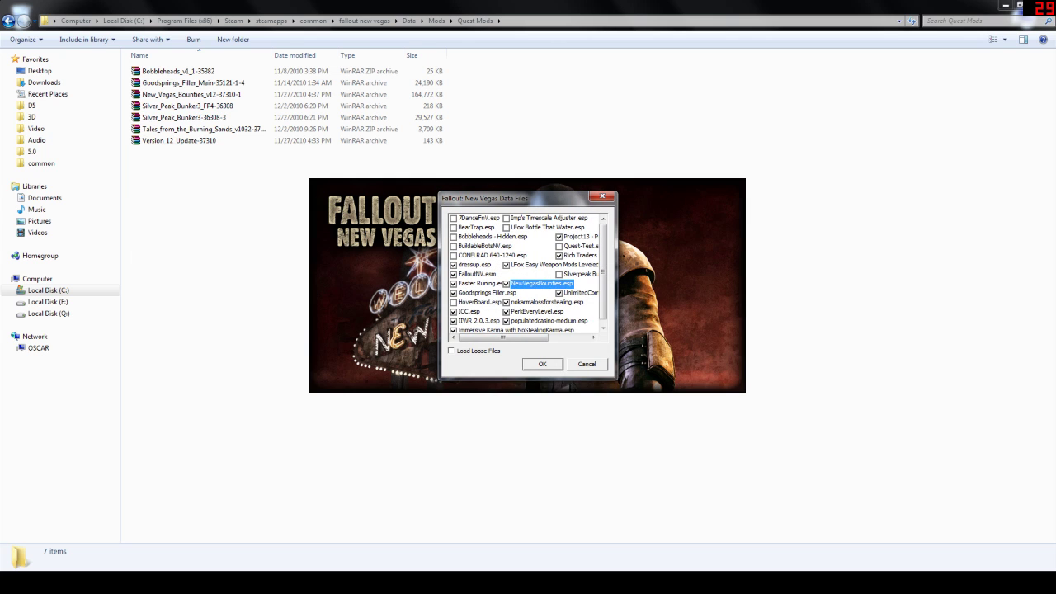
{"action": "key", "text": "Return"}
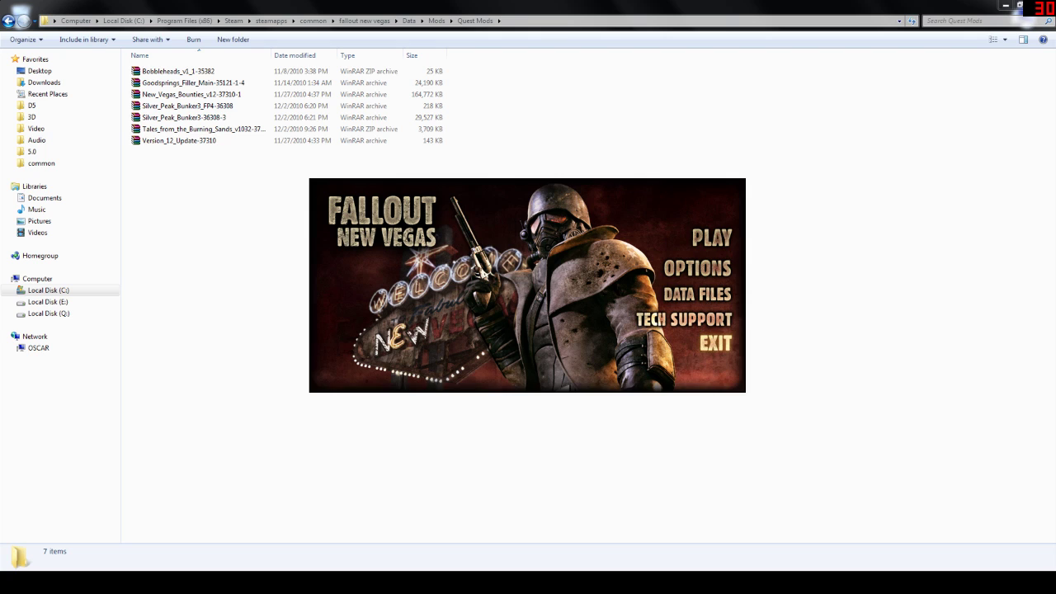
{"action": "left_click", "coordinate": [715, 344]}
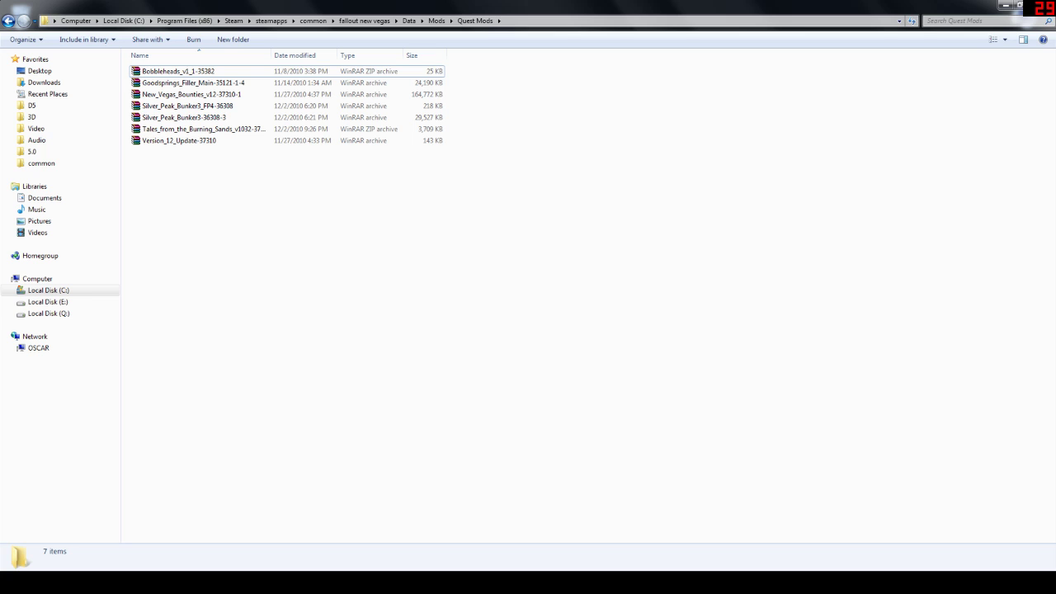
- Switch to the New Vegas Nexus site in the browser and search for files whose name contains "invalidation"
{"action": "key", "text": "BackSpace"}
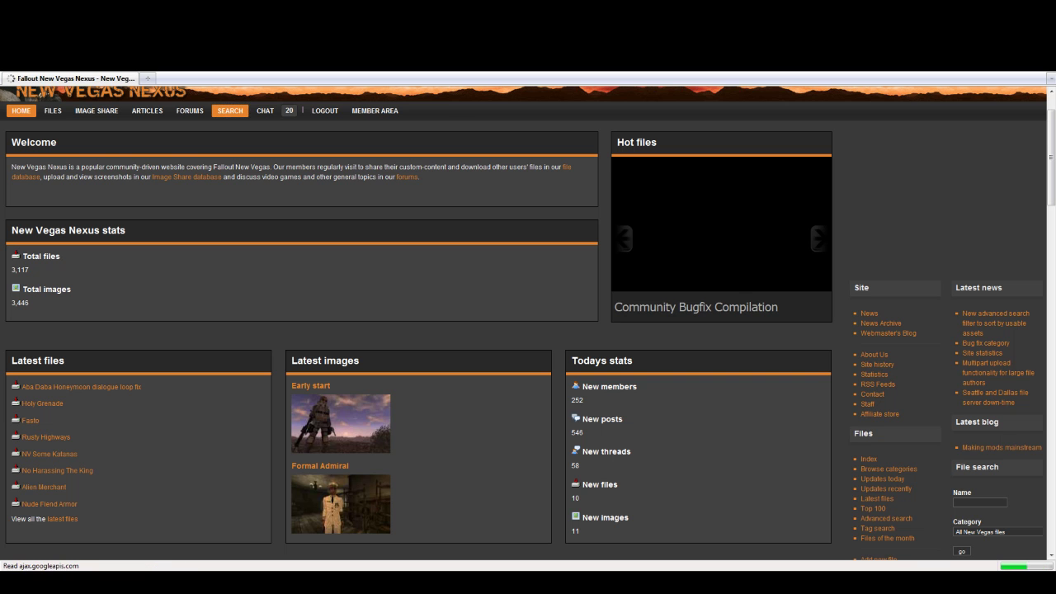
{"action": "type", "text": "i"}
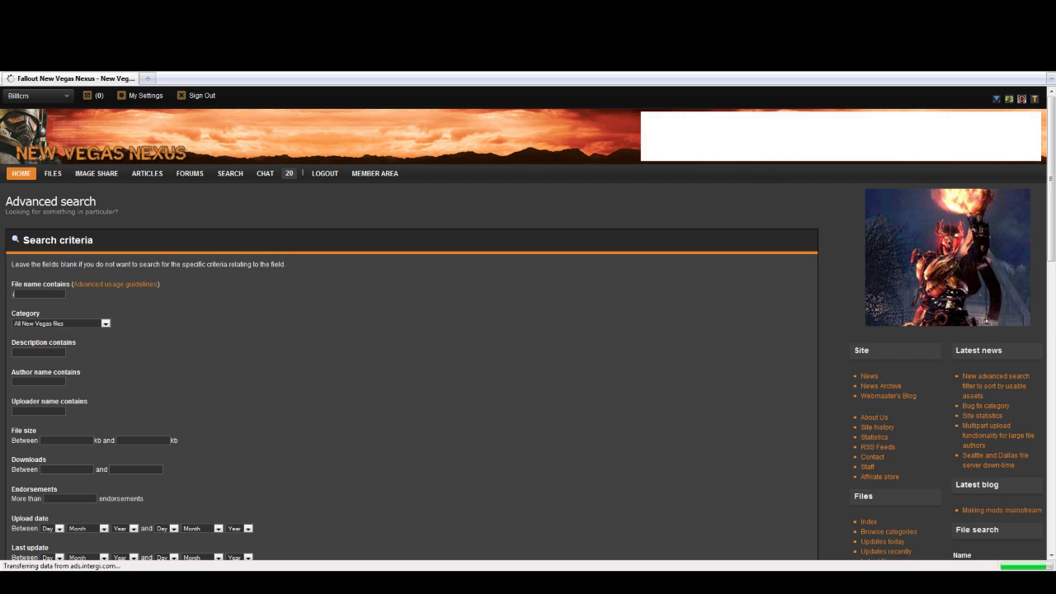
{"action": "type", "text": "nvalidation"}
{"action": "key", "text": "Return"}
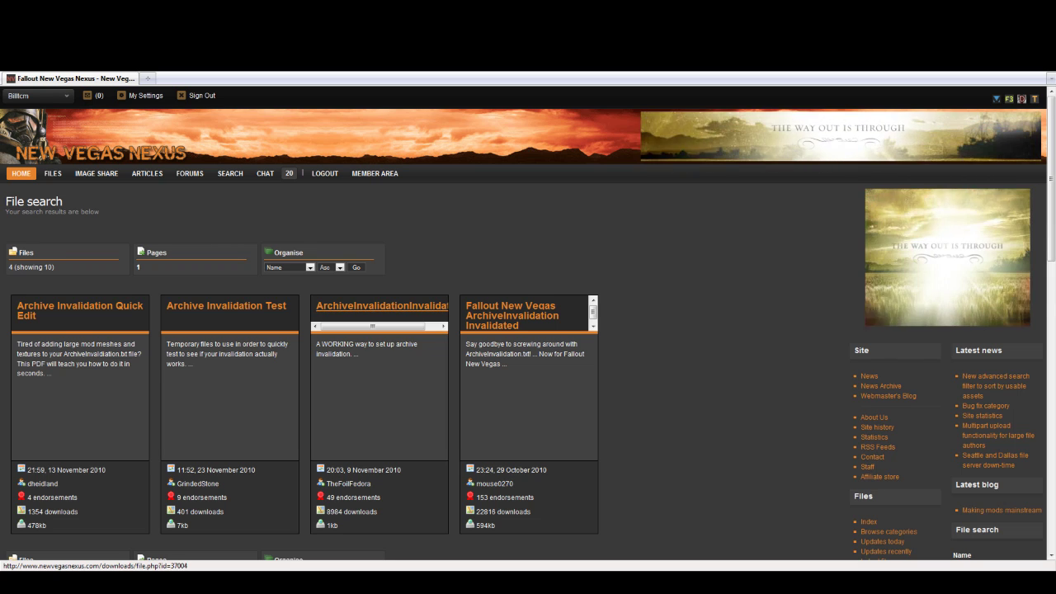
- Examine the archive invalidation search results and compare the descriptions of the listed files
{"action": "scroll", "coordinate": [380, 305], "scroll_direction": "down", "scroll_amount": 3}
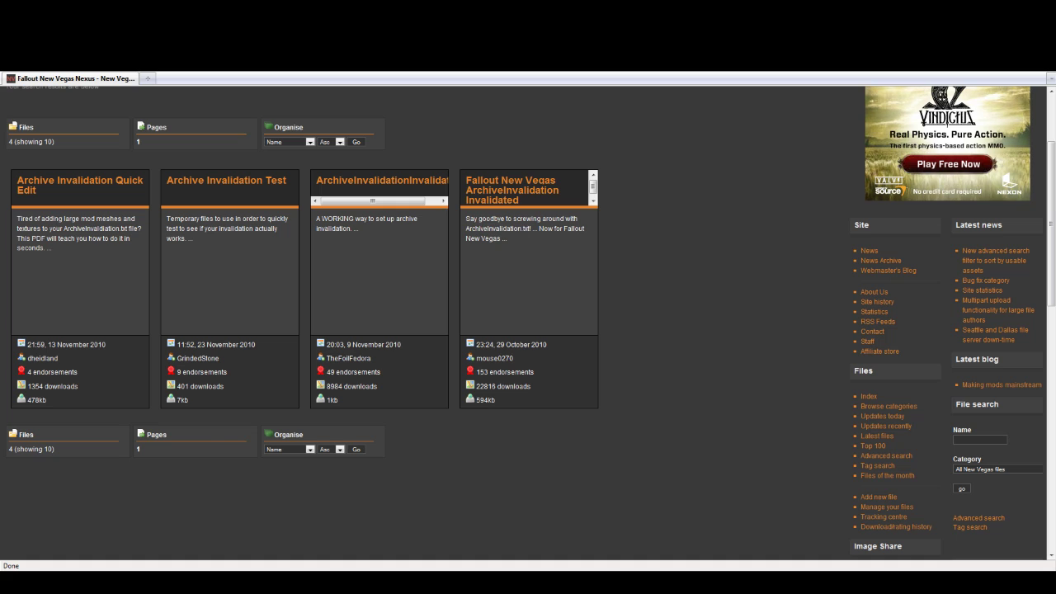
{"action": "left_click_drag", "start_coordinate": [470, 219], "coordinate": [497, 239]}
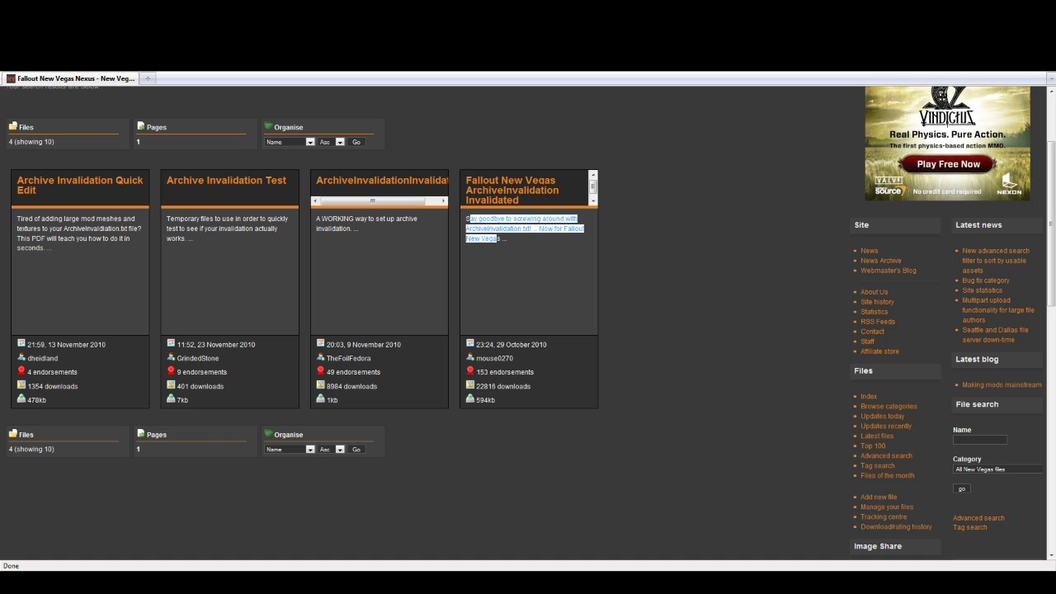
{"action": "left_click", "coordinate": [497, 239]}
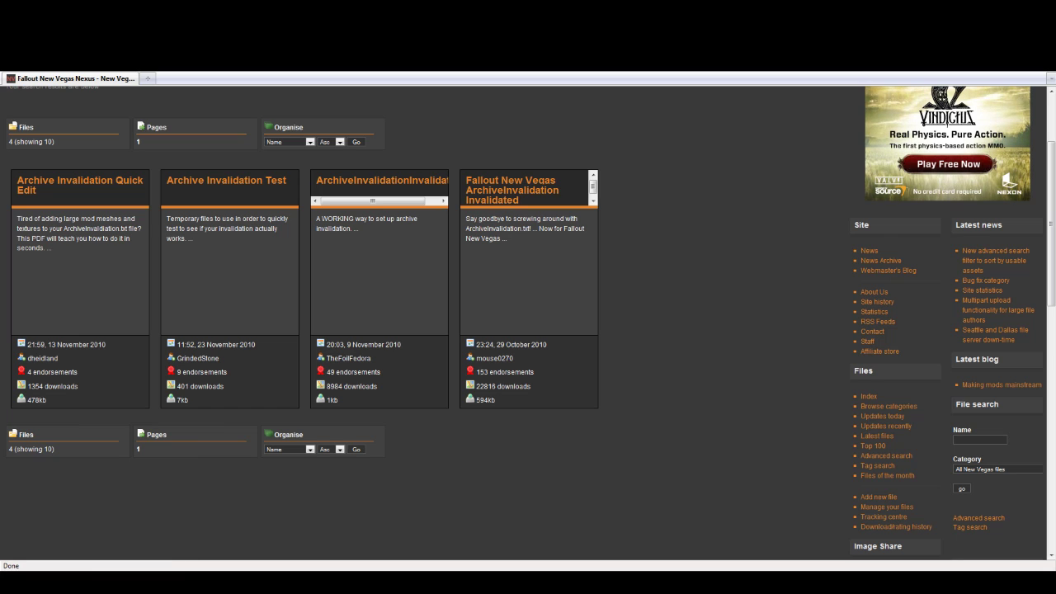
{"action": "left_click_drag", "start_coordinate": [36, 218], "coordinate": [52, 248]}
{"action": "left_click", "coordinate": [52, 247]}
{"action": "left_click_drag", "start_coordinate": [188, 218], "coordinate": [195, 238]}
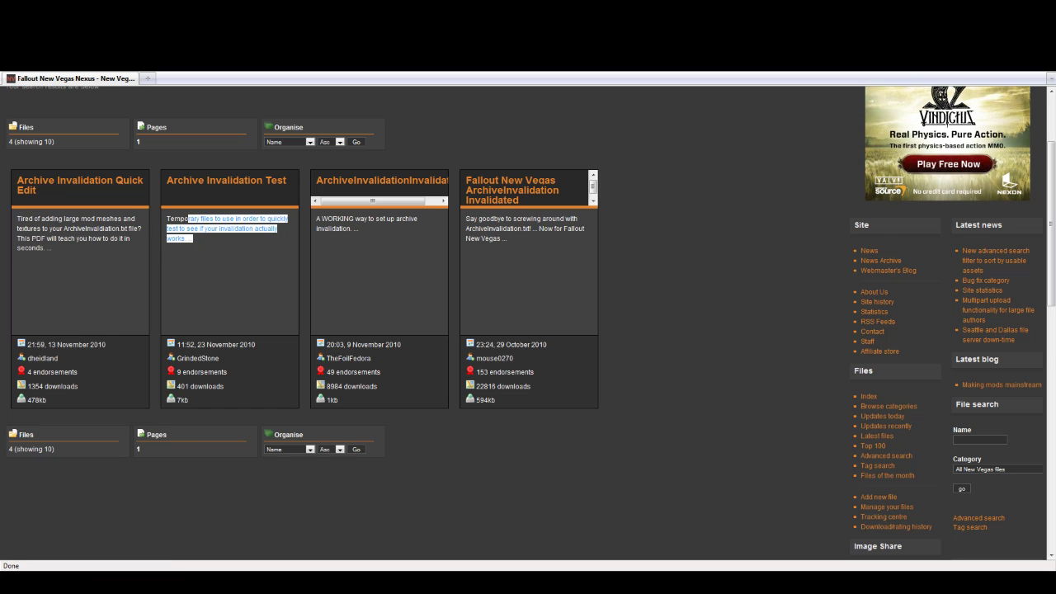
{"action": "left_click", "coordinate": [195, 238]}
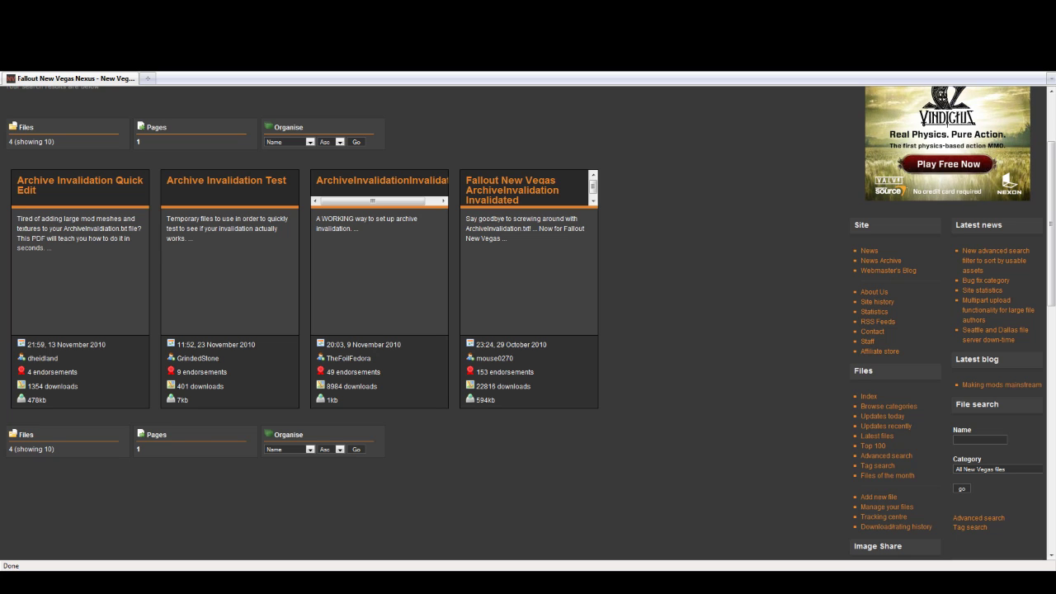
{"action": "scroll", "coordinate": [528, 310], "scroll_direction": "up", "scroll_amount": 3}
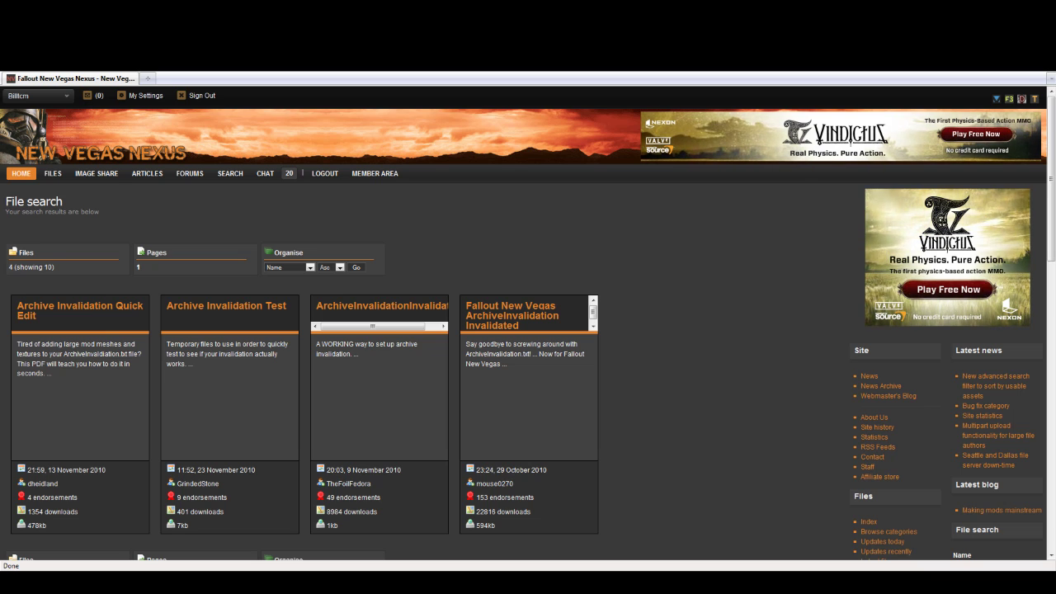
{"action": "scroll", "coordinate": [528, 330], "scroll_direction": "down", "scroll_amount": 3}
{"action": "scroll", "coordinate": [528, 330], "scroll_direction": "up", "scroll_amount": 3}
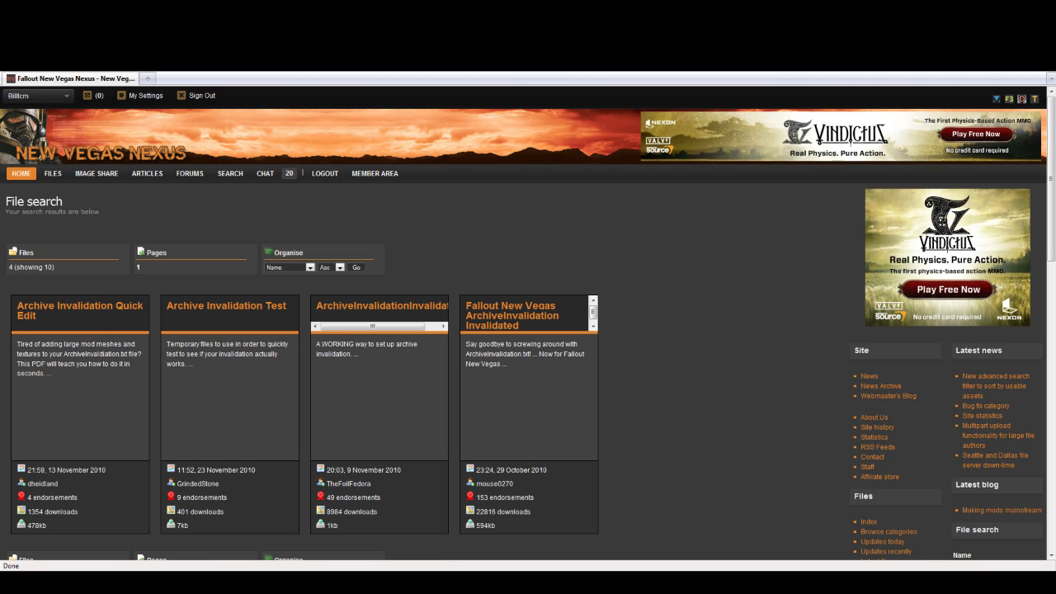